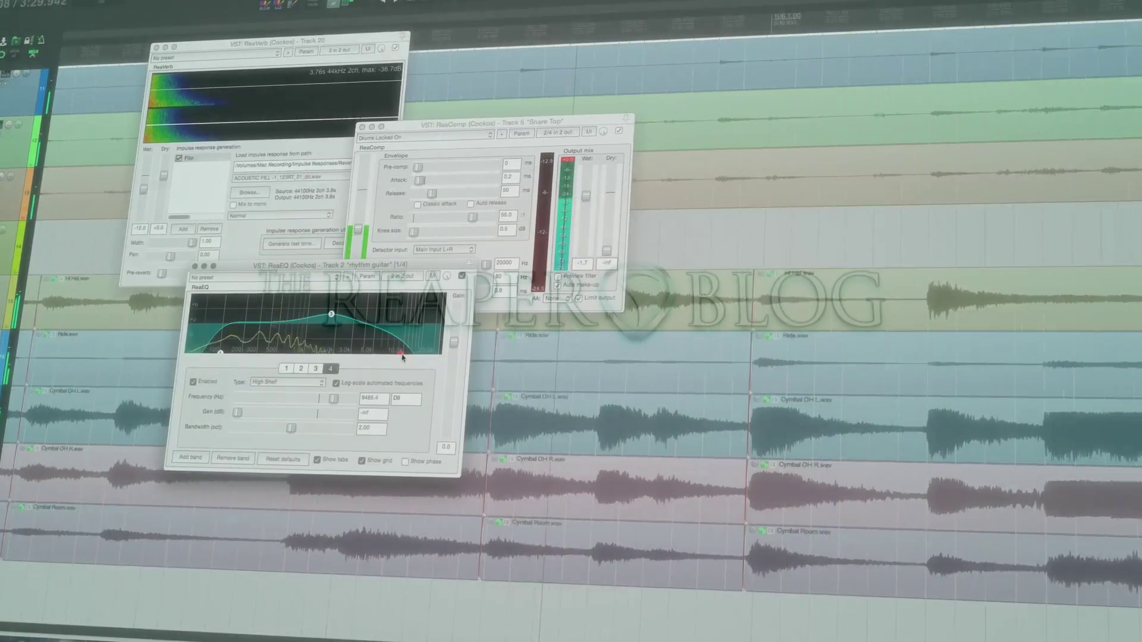
Step: Drag ReaEQ's band 4 node right, raising its frequency from about 9485 Hz to about 18173 Hz
{"action": "left_click_drag", "start_coordinate": [402, 357], "coordinate": [426, 356]}
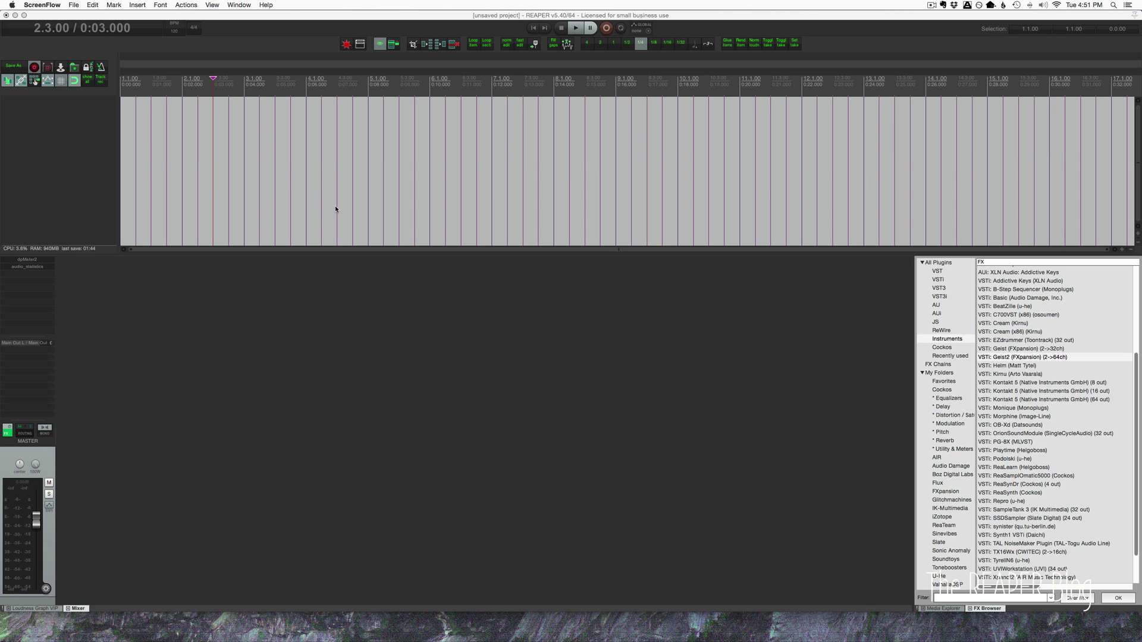
Step: Add a new track, draw a MIDI item over bars 1–3, and open it in the MIDI editor
{"action": "left_click", "coordinate": [265, 174]}
{"action": "double_click", "coordinate": [60, 141]}
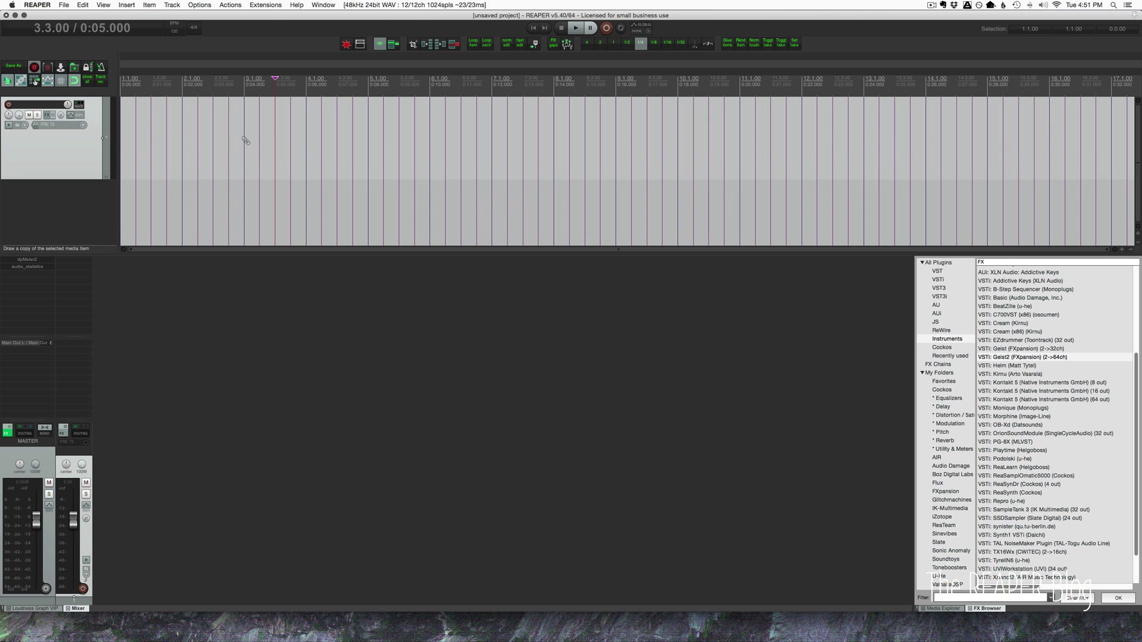
{"action": "left_click_drag", "start_coordinate": [244, 133], "coordinate": [132, 143]}
{"action": "double_click", "coordinate": [160, 151]}
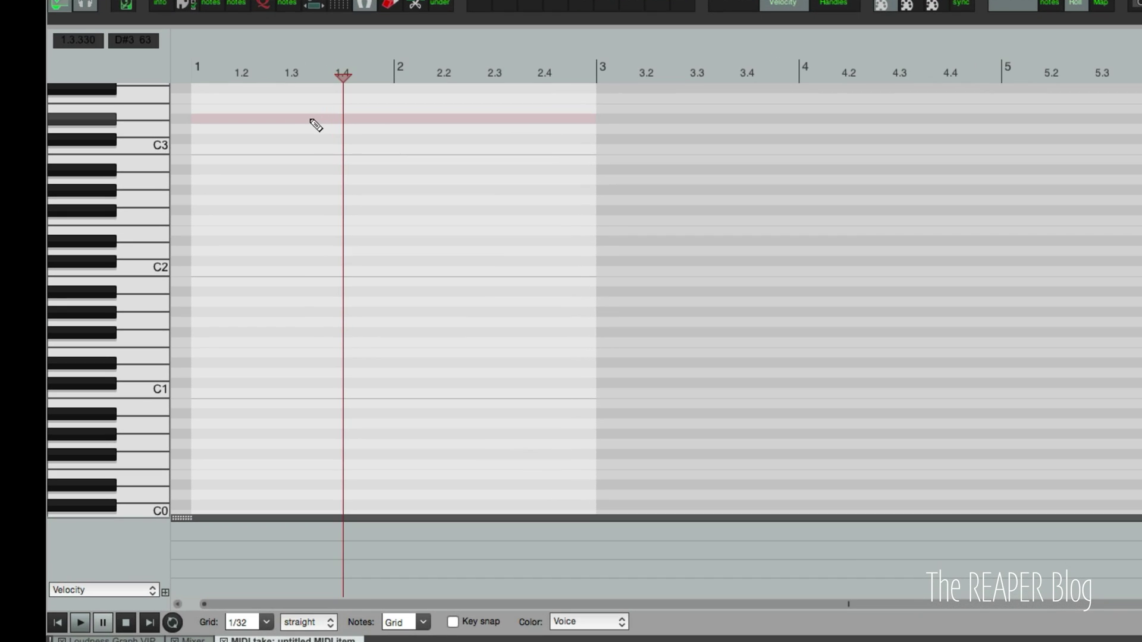
Step: Scroll the piano roll up and audition the C1 note row
{"action": "scroll", "coordinate": [196, 355], "scroll_direction": "up", "scroll_amount": 3}
{"action": "scroll", "coordinate": [288, 279], "scroll_direction": "up", "scroll_amount": 1}
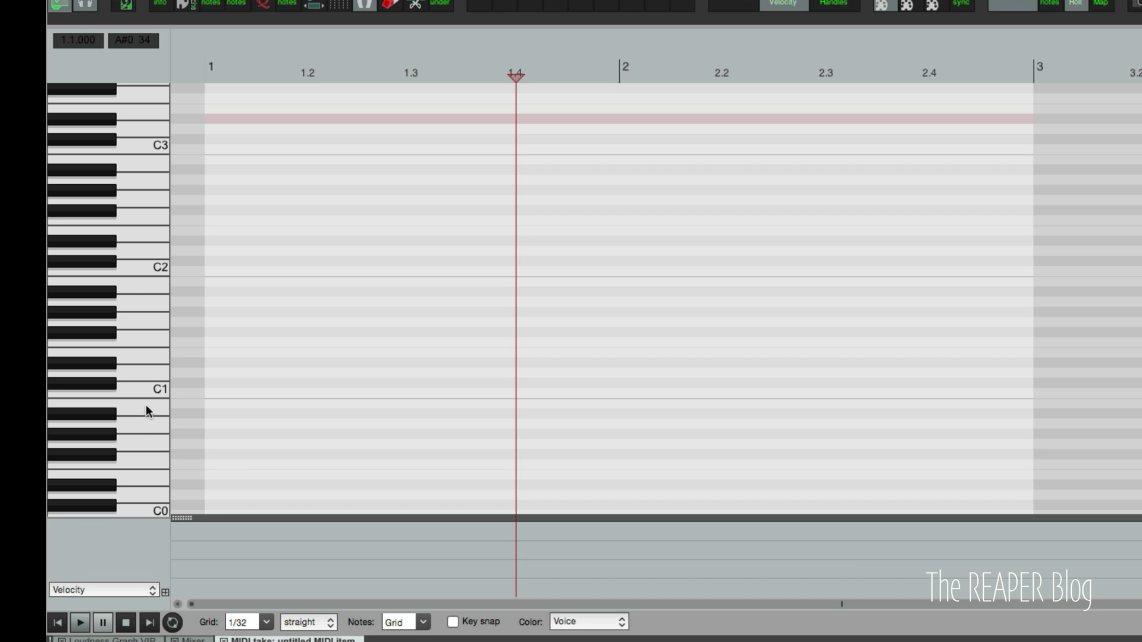
{"action": "left_click", "coordinate": [153, 390]}
{"action": "left_click", "coordinate": [144, 387]}
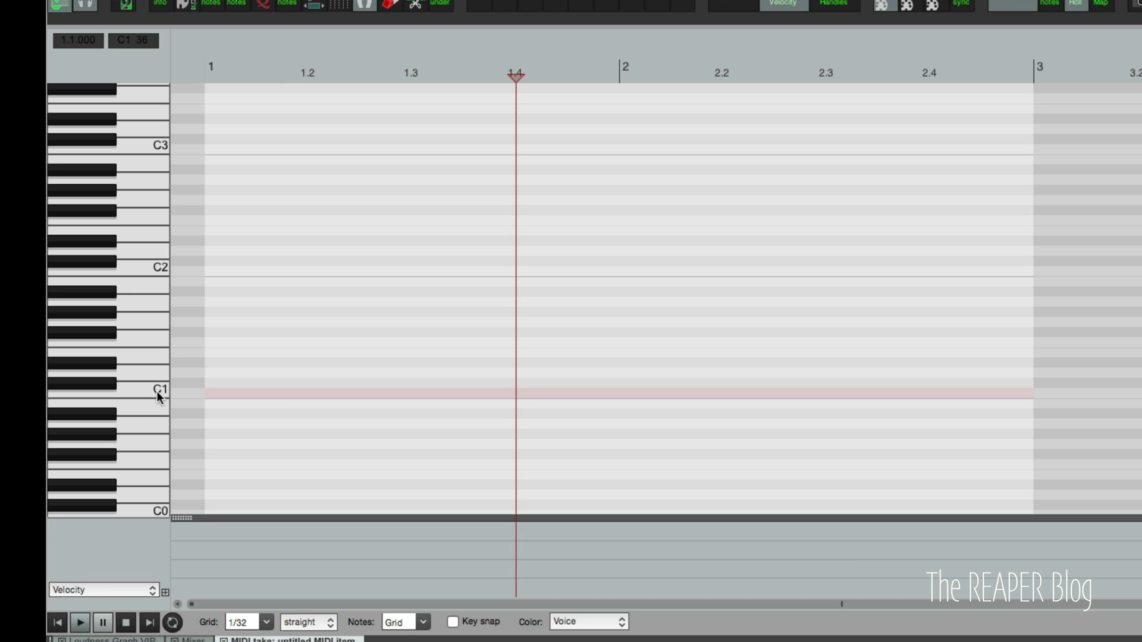
Step: Set the MIDI editor's View mode to named notes from the piano-key context menu
{"action": "right_click", "coordinate": [139, 70]}
{"action": "mouse_move", "coordinate": [172, 145]}
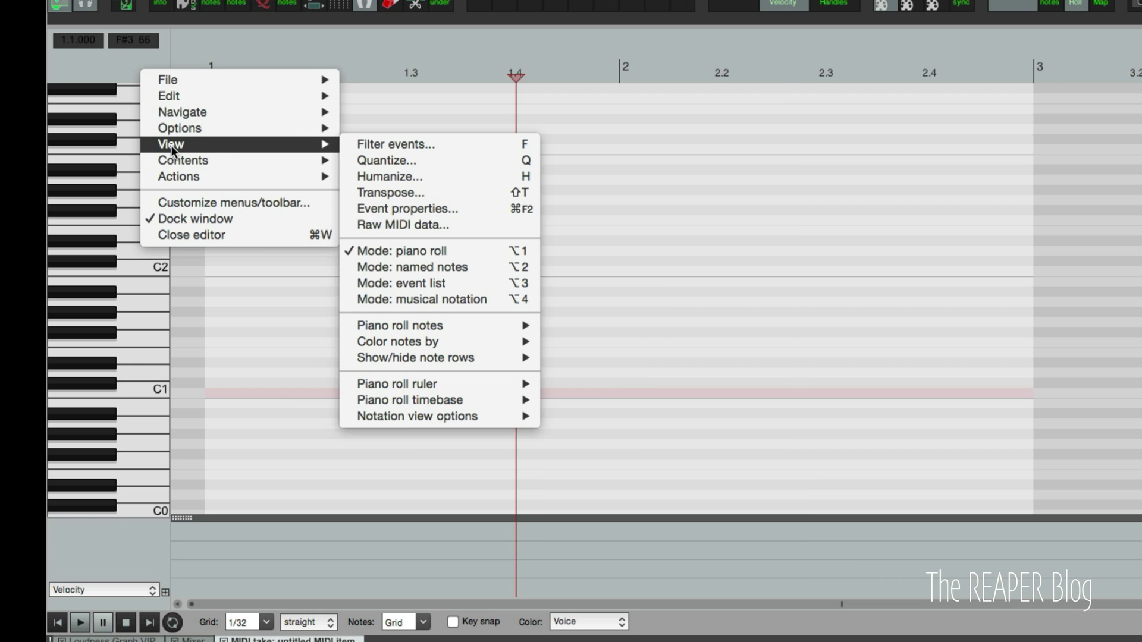
{"action": "left_click", "coordinate": [400, 269]}
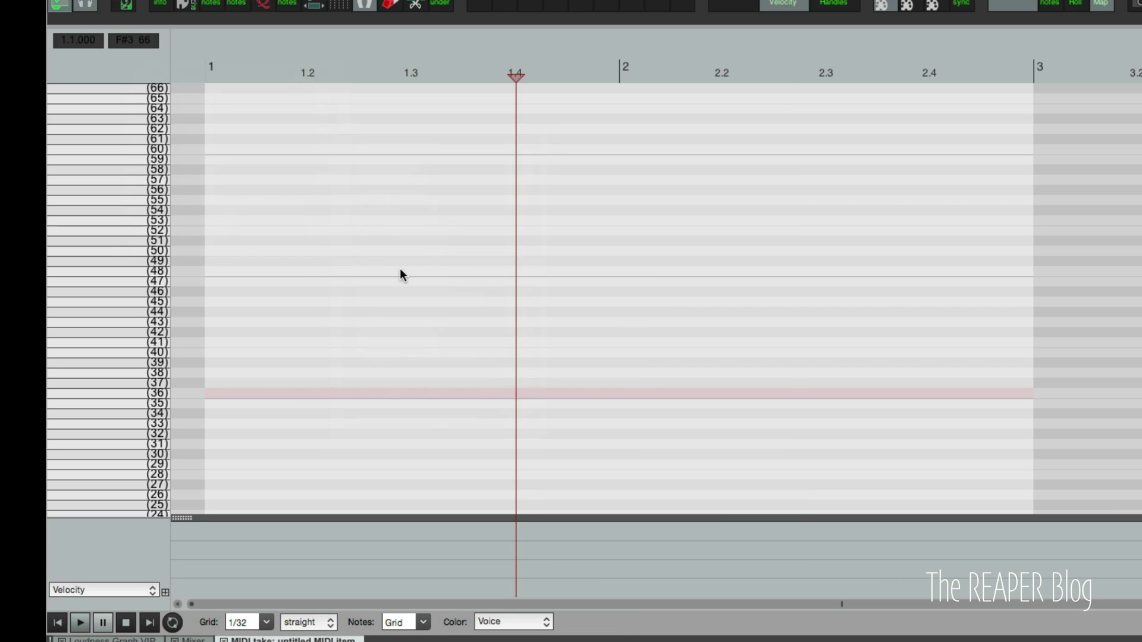
Step: Name note rows 36, 37 and 39 as Kick, Snare and Hihat
{"action": "double_click", "coordinate": [133, 391]}
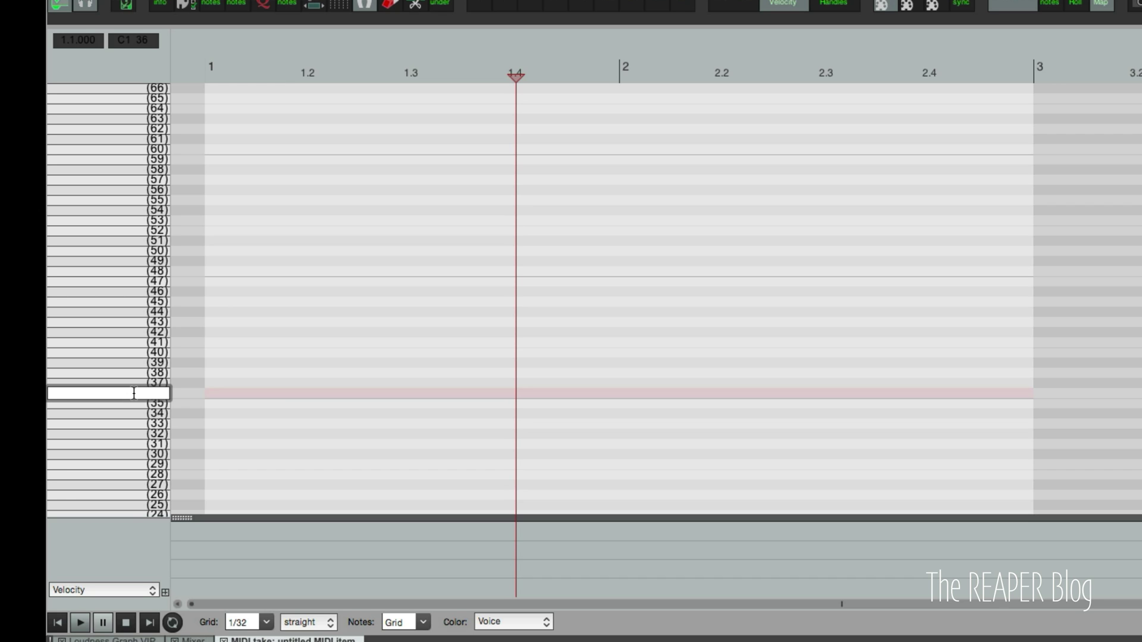
{"action": "type", "text": "Kick"}
{"action": "key", "text": "Return"}
{"action": "double_click", "coordinate": [130, 383]}
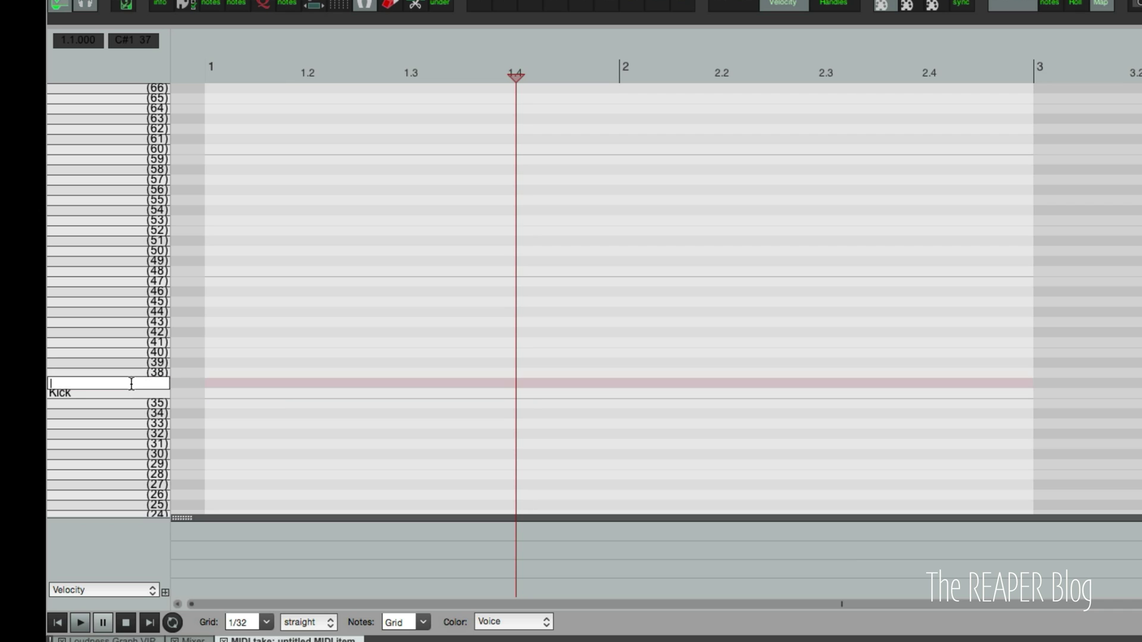
{"action": "type", "text": "snare"}
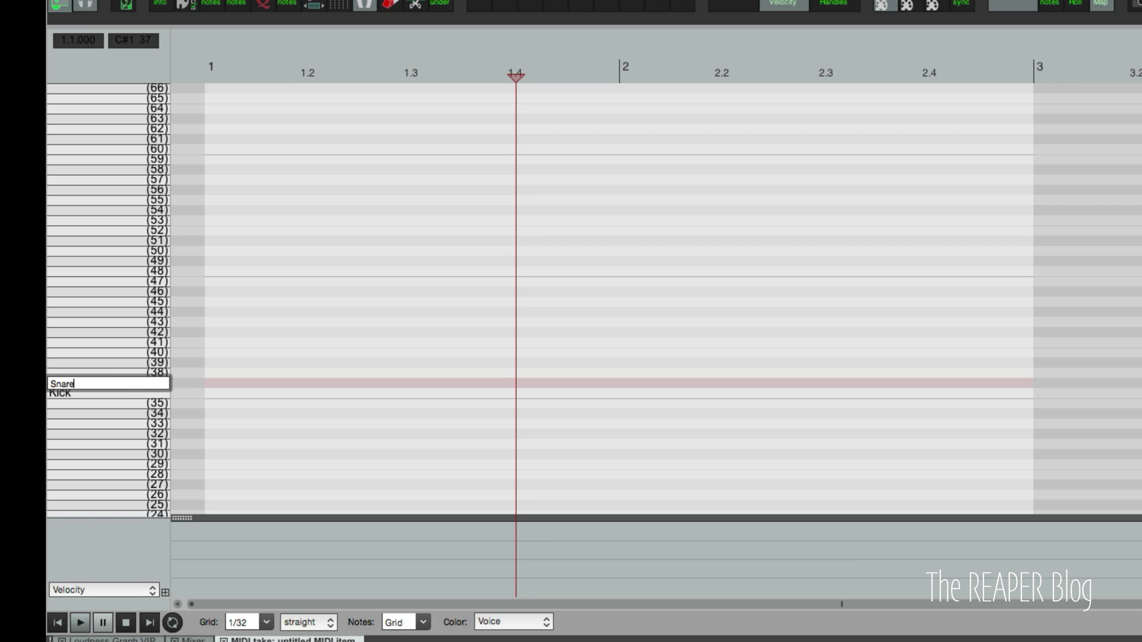
{"action": "key", "text": "Return"}
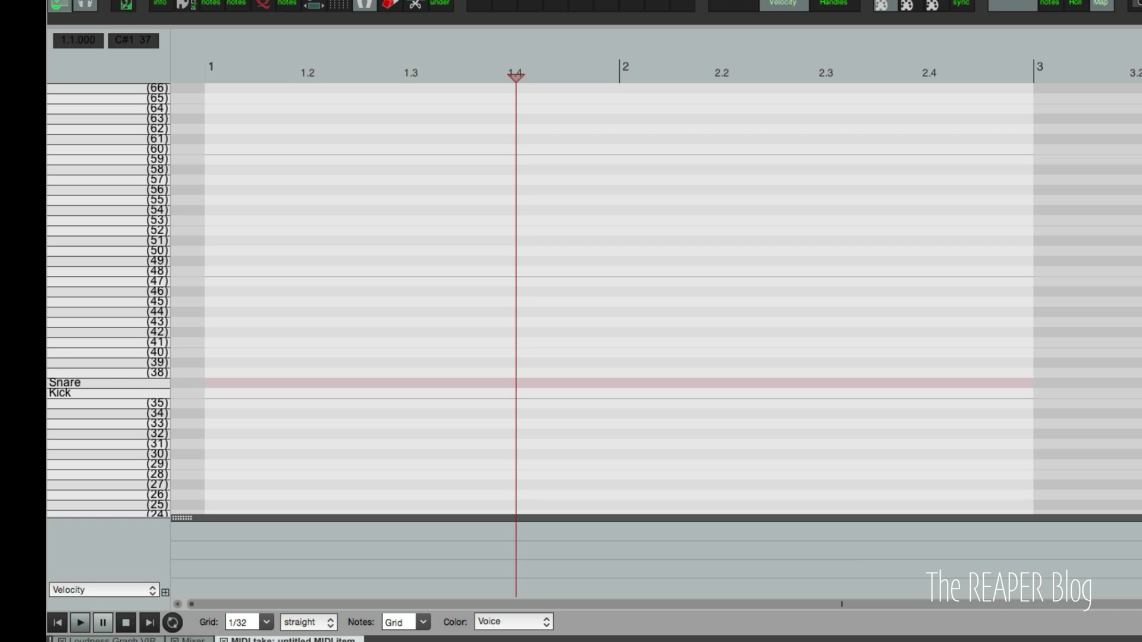
{"action": "double_click", "coordinate": [116, 363]}
{"action": "type", "text": "Hi"}
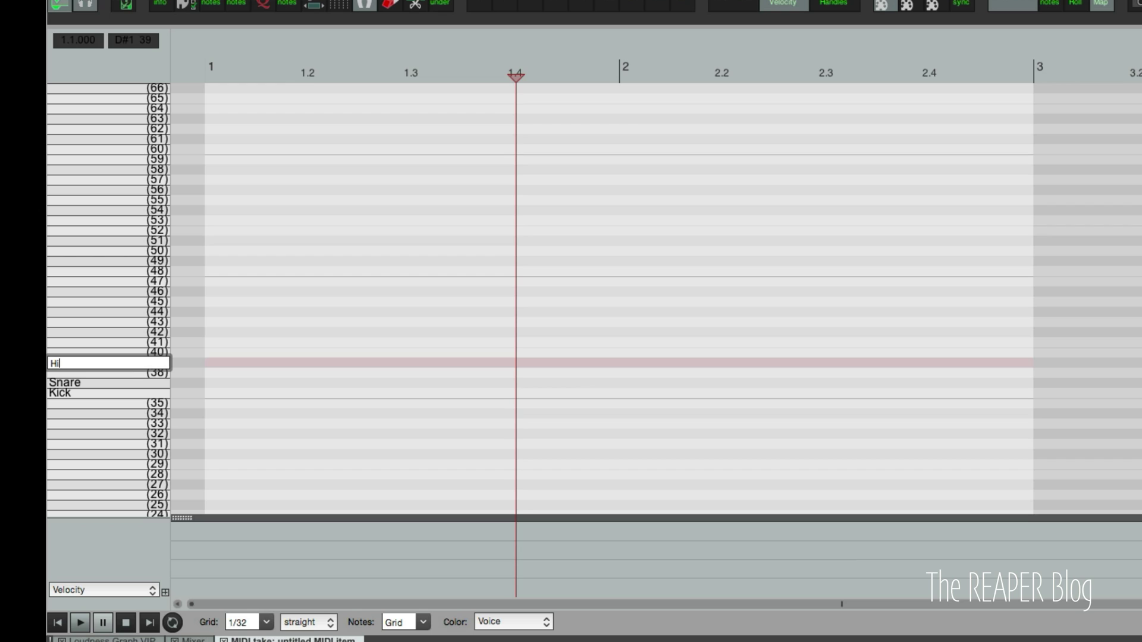
{"action": "type", "text": "hat"}
{"action": "key", "text": "Return"}
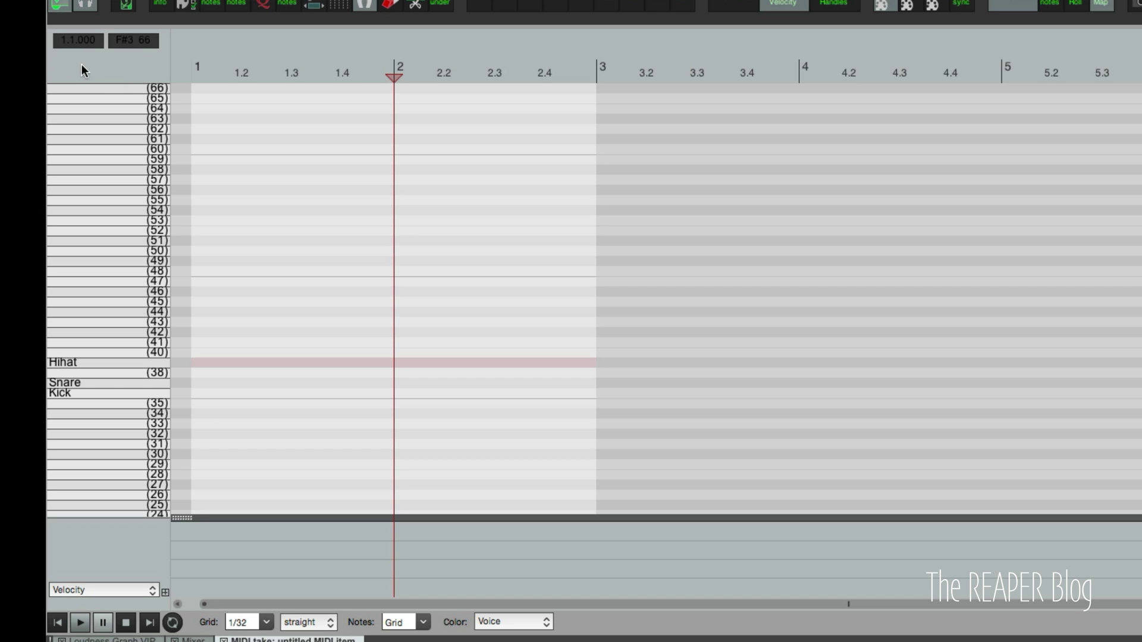
{"action": "right_click", "coordinate": [124, 65]}
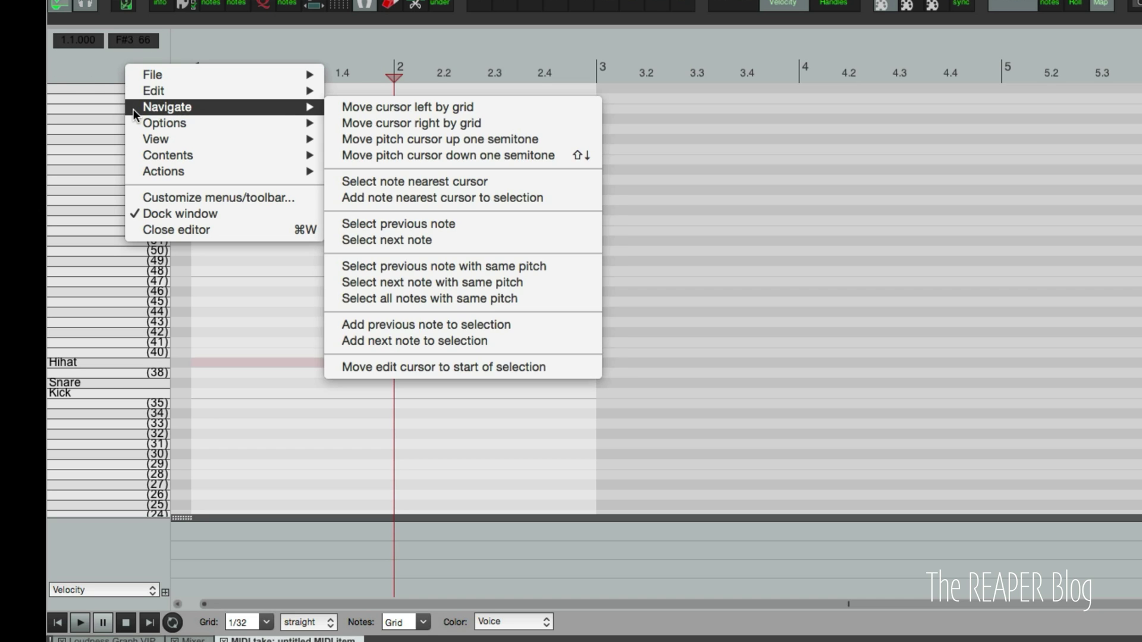
{"action": "mouse_move", "coordinate": [173, 76]}
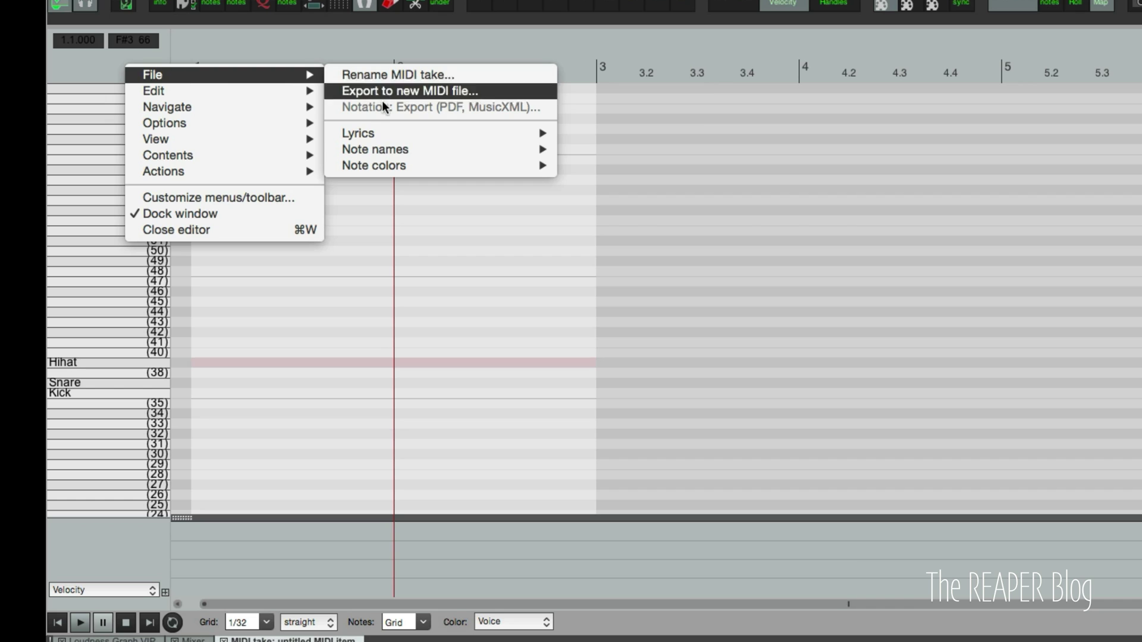
{"action": "mouse_move", "coordinate": [386, 149]}
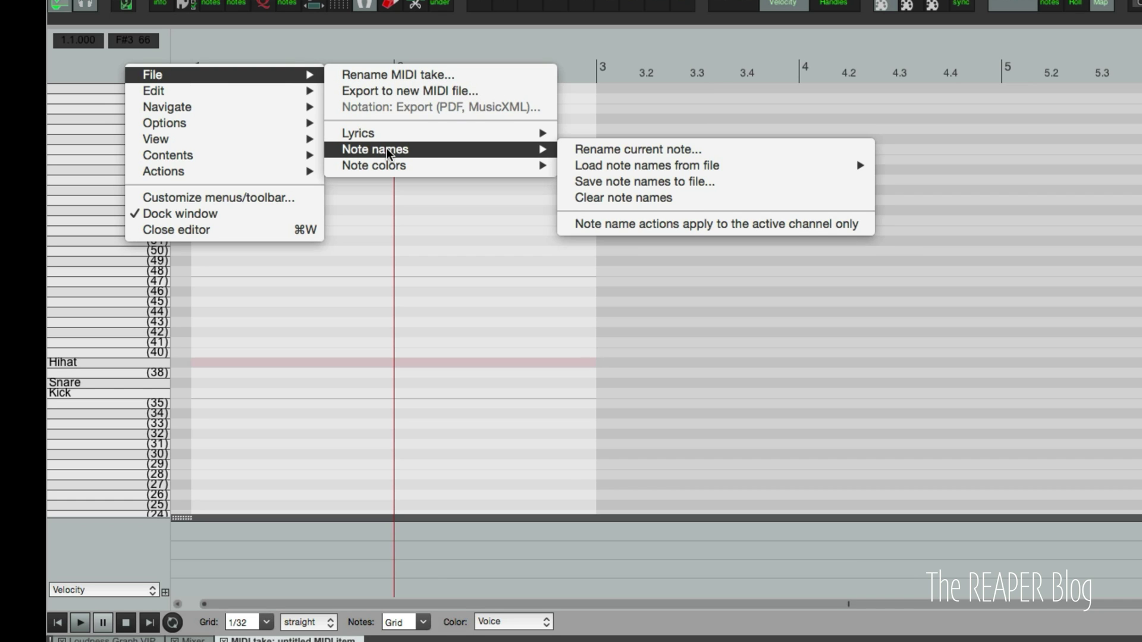
{"action": "left_click", "coordinate": [677, 182]}
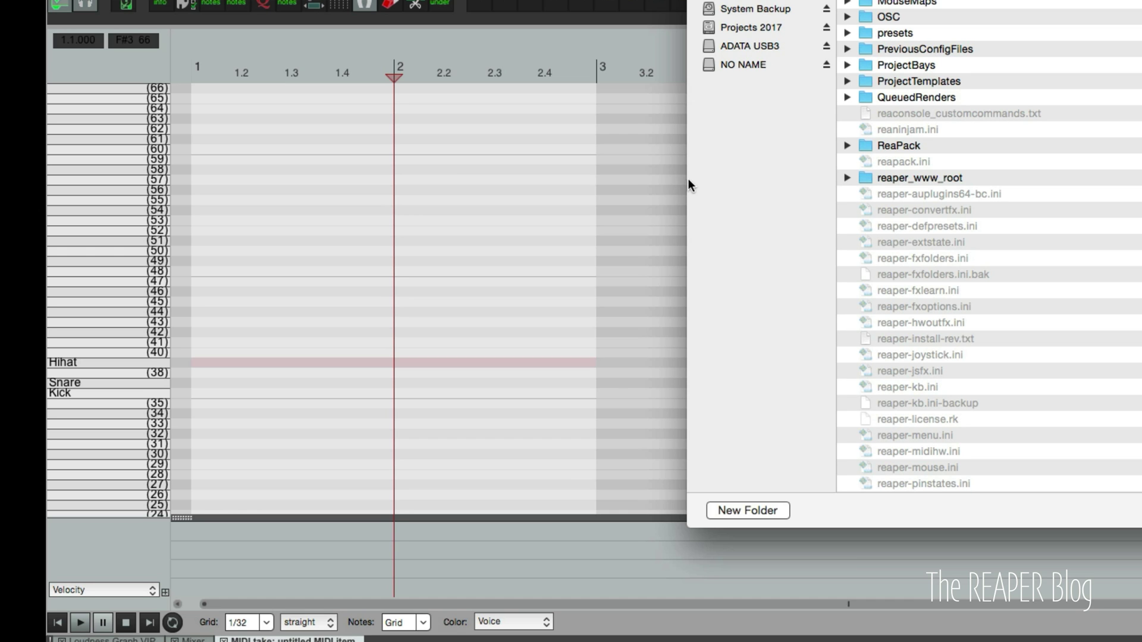
{"action": "double_click", "coordinate": [952, 1]}
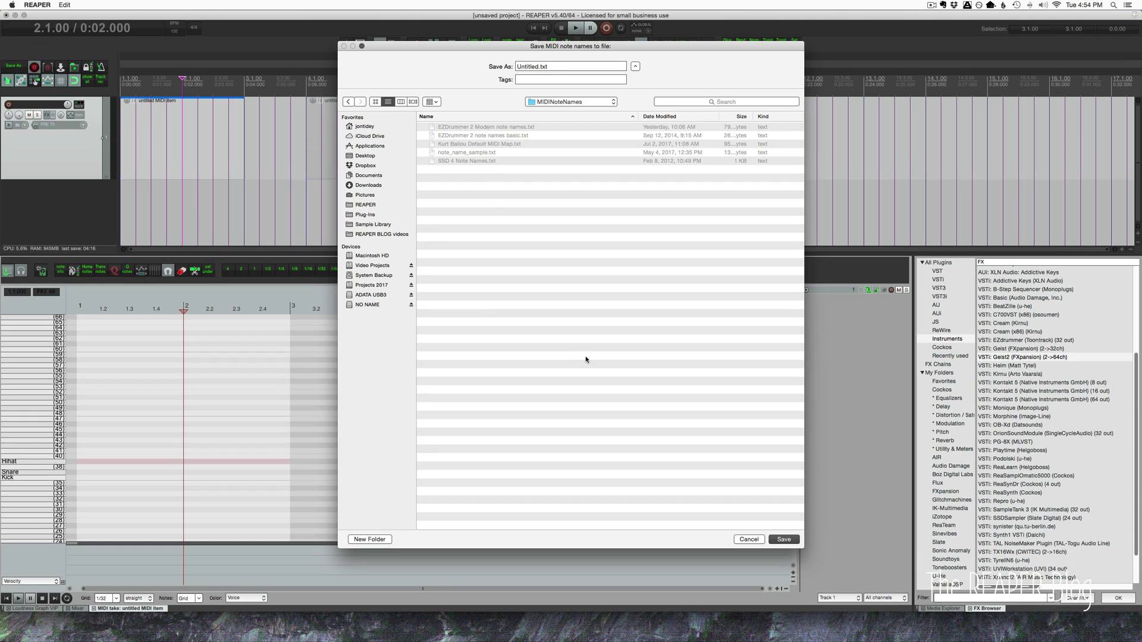
Step: Dismiss the save prompt and insert the Instruments > EZDrummer_Modern-Kit track template
{"action": "left_click", "coordinate": [748, 540]}
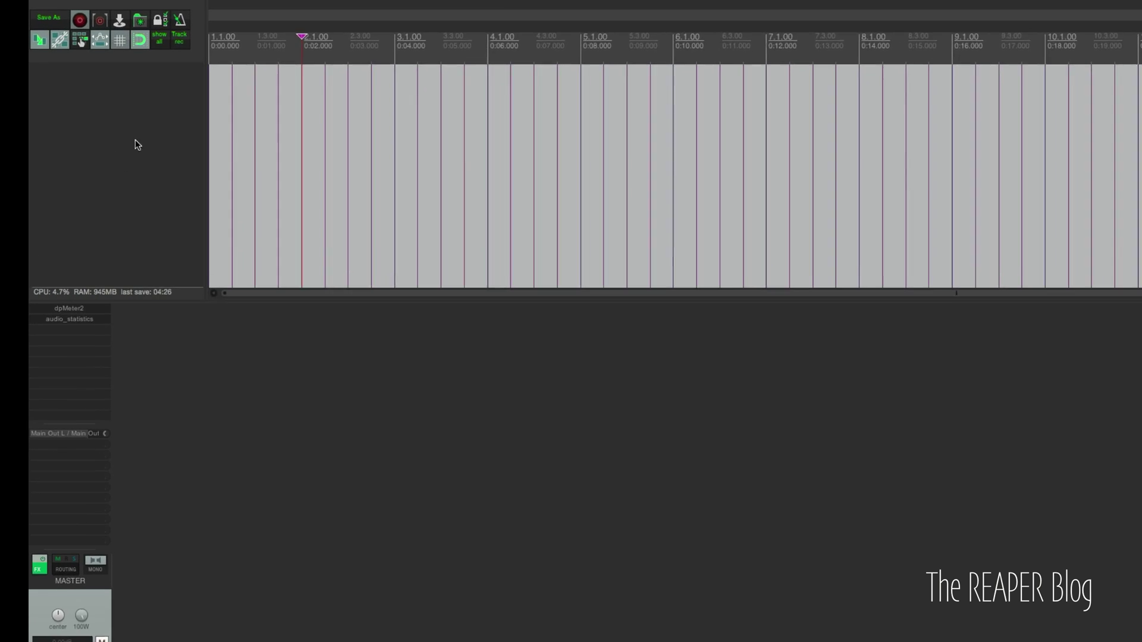
{"action": "right_click", "coordinate": [135, 139]}
{"action": "mouse_move", "coordinate": [223, 191]}
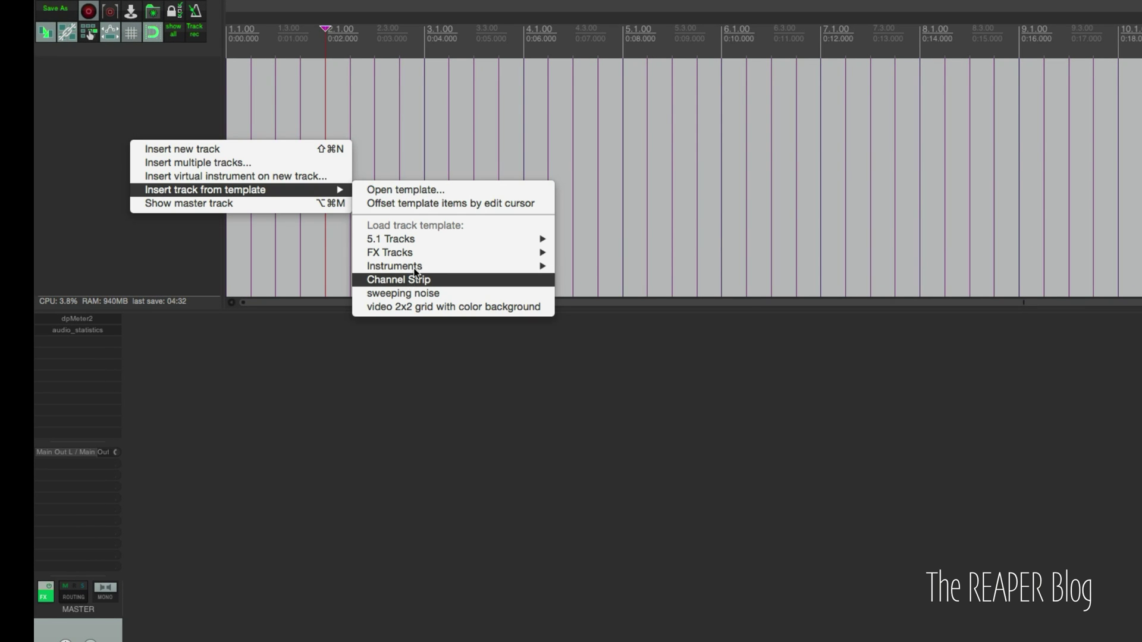
{"action": "mouse_move", "coordinate": [422, 266]}
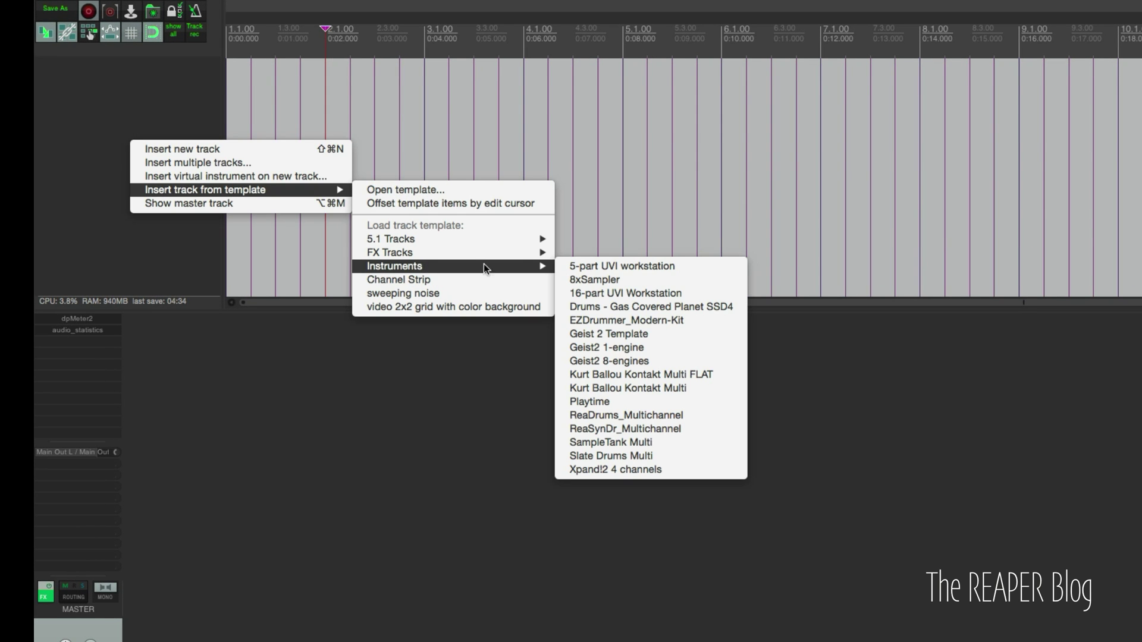
{"action": "left_click", "coordinate": [636, 322]}
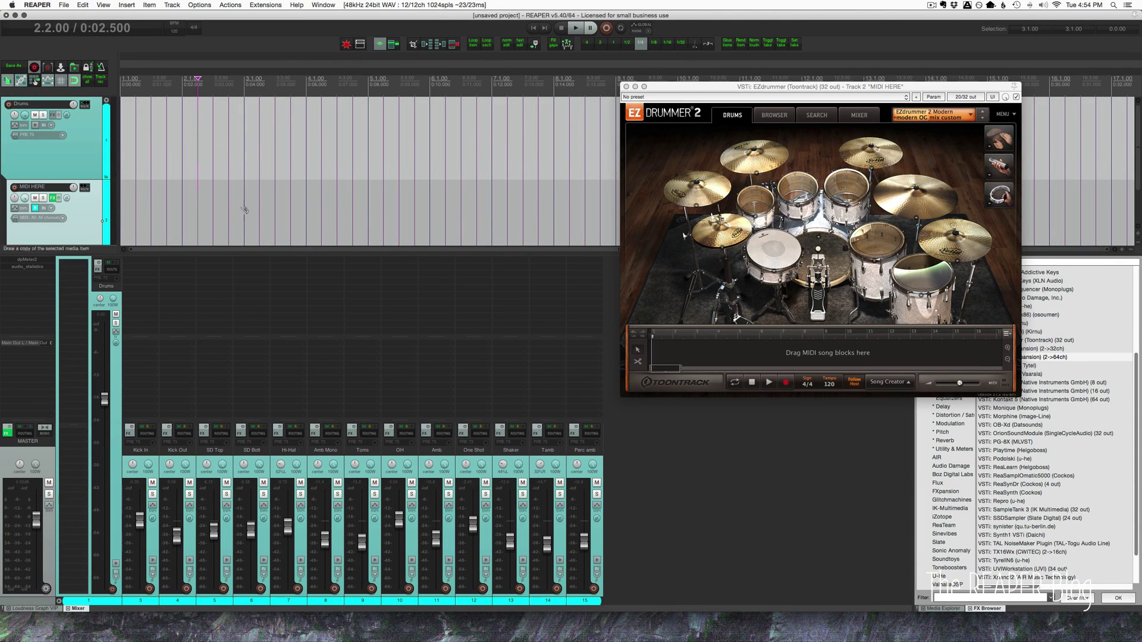
Step: Draw a MIDI item on the MIDI HERE track and open it in the MIDI editor
{"action": "left_click_drag", "start_coordinate": [128, 208], "coordinate": [241, 211]}
{"action": "double_click", "coordinate": [166, 215]}
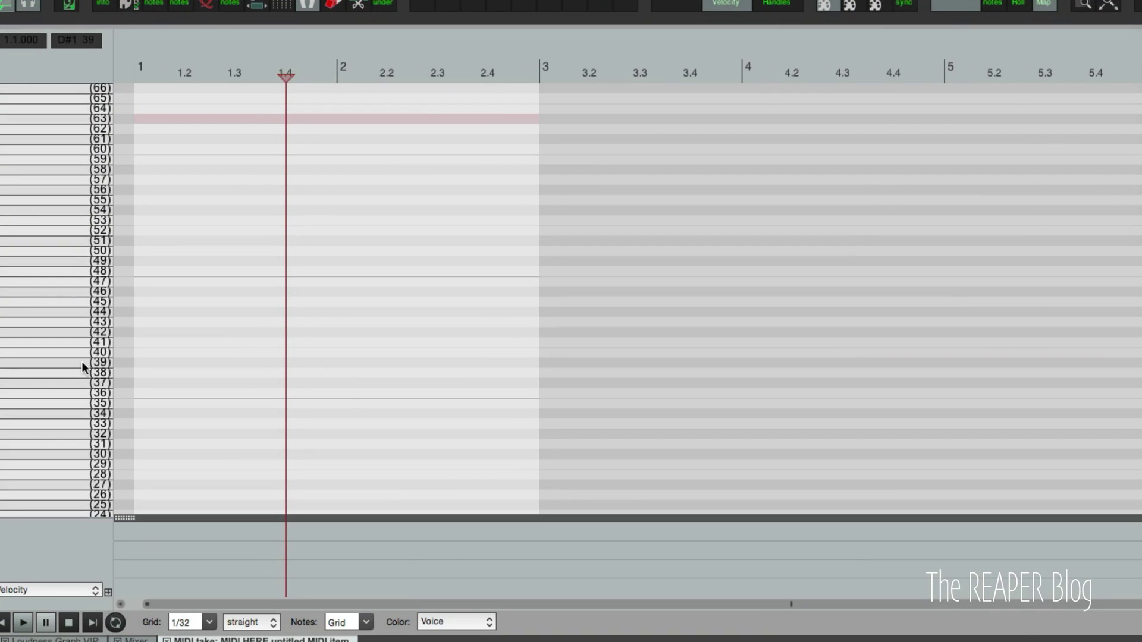
{"action": "scroll", "coordinate": [83, 367], "scroll_direction": "down", "scroll_amount": 2}
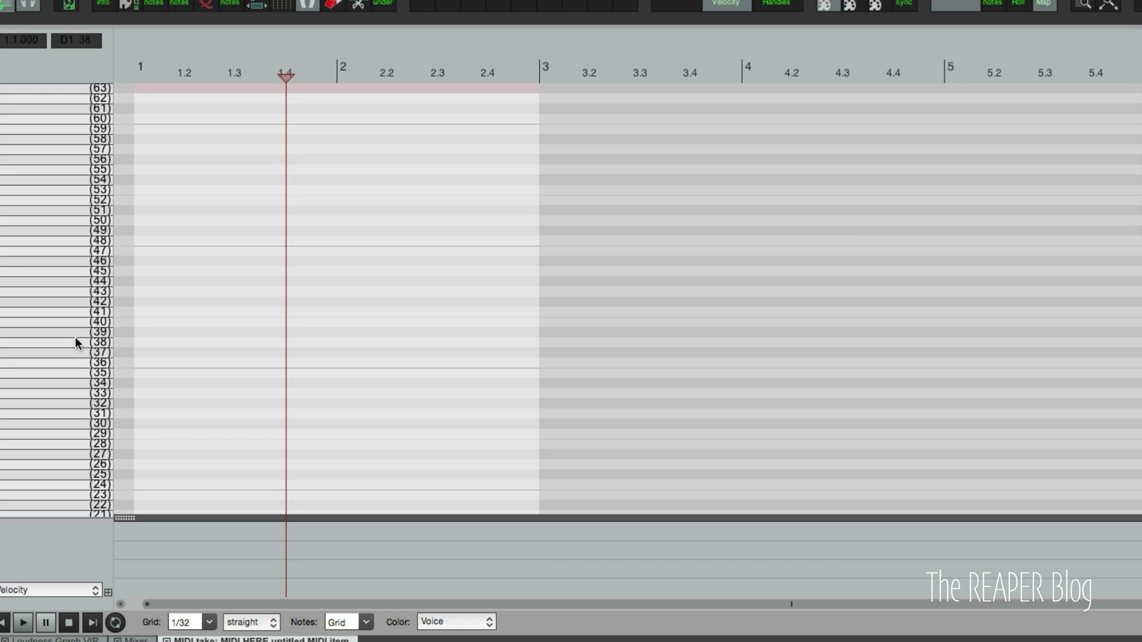
Step: Load the EZDrummer 2 Modern note-name file into the MIDI editor and scroll through the names
{"action": "right_click", "coordinate": [47, 66]}
{"action": "mouse_move", "coordinate": [88, 78]}
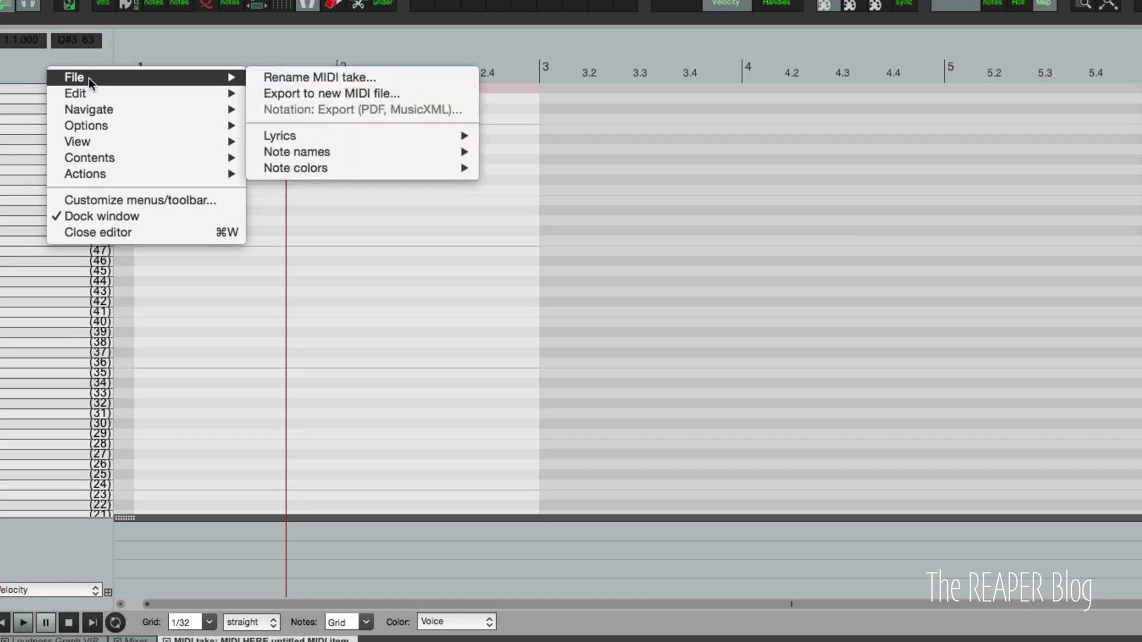
{"action": "mouse_move", "coordinate": [298, 152]}
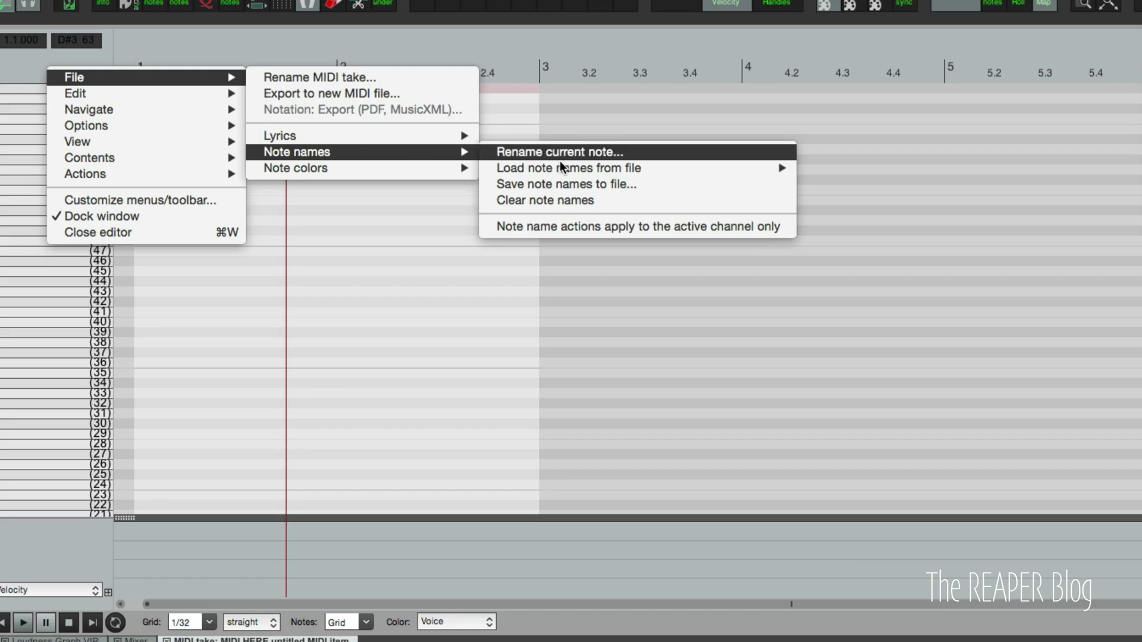
{"action": "mouse_move", "coordinate": [573, 168]}
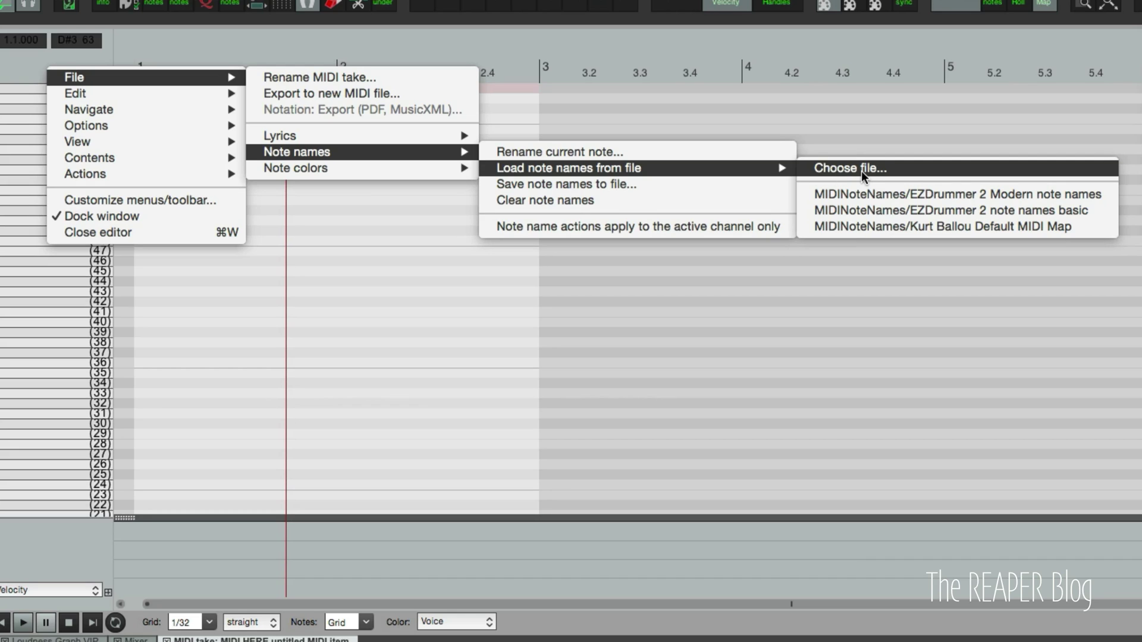
{"action": "left_click", "coordinate": [896, 194]}
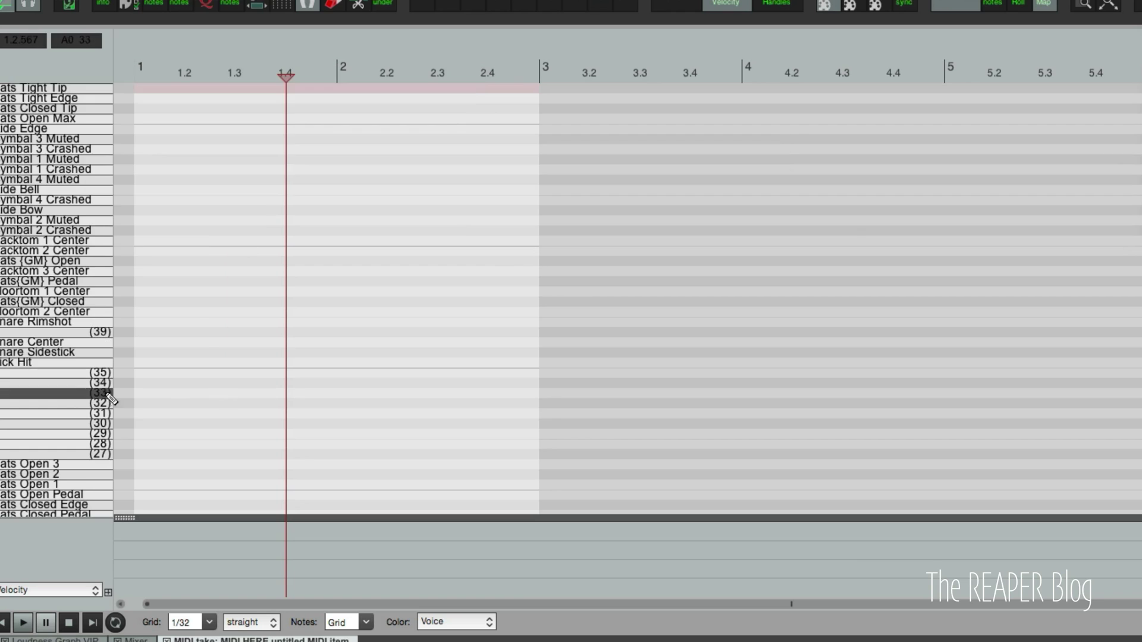
{"action": "scroll", "coordinate": [62, 391], "scroll_direction": "down", "scroll_amount": 5}
{"action": "scroll", "coordinate": [61, 390], "scroll_direction": "up", "scroll_amount": 5}
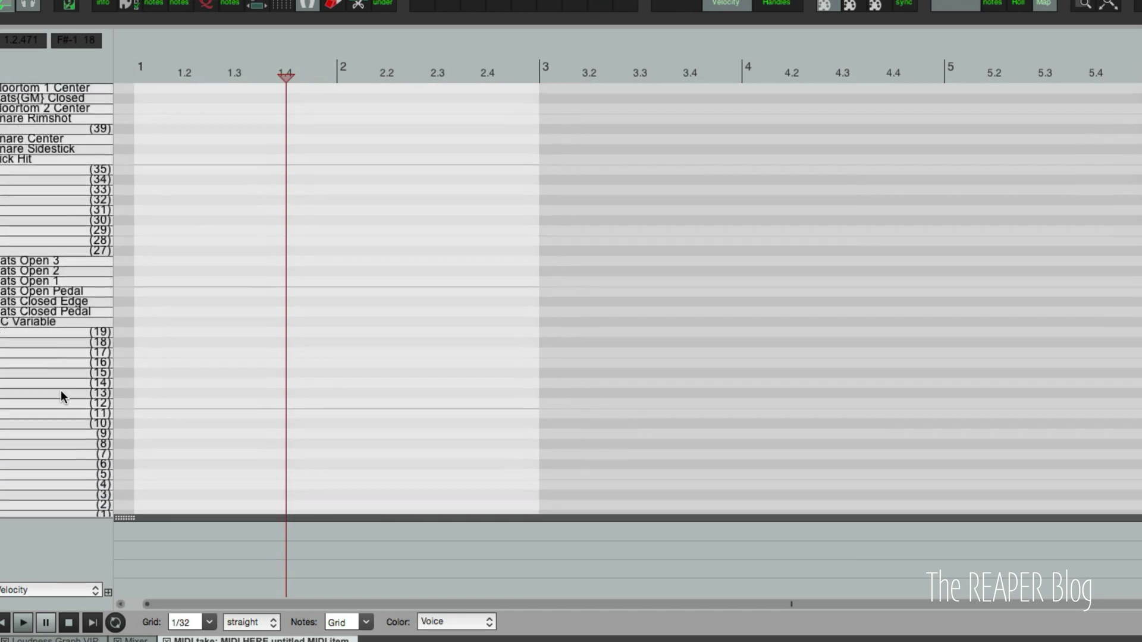
{"action": "scroll", "coordinate": [61, 390], "scroll_direction": "up", "scroll_amount": 6}
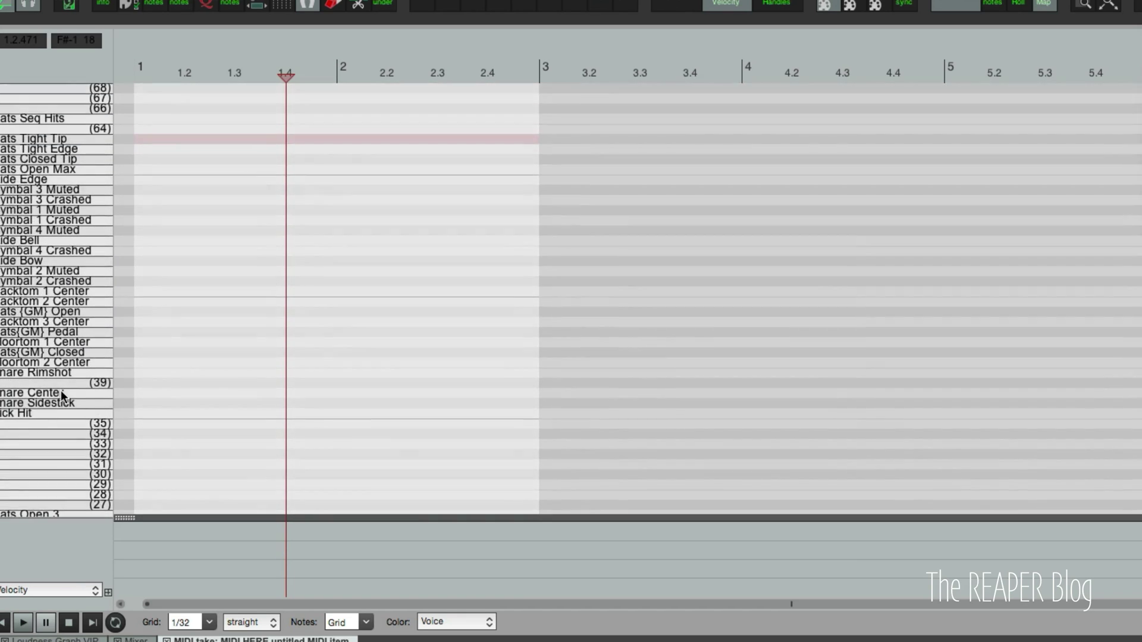
{"action": "scroll", "coordinate": [75, 180], "scroll_direction": "down", "scroll_amount": 3}
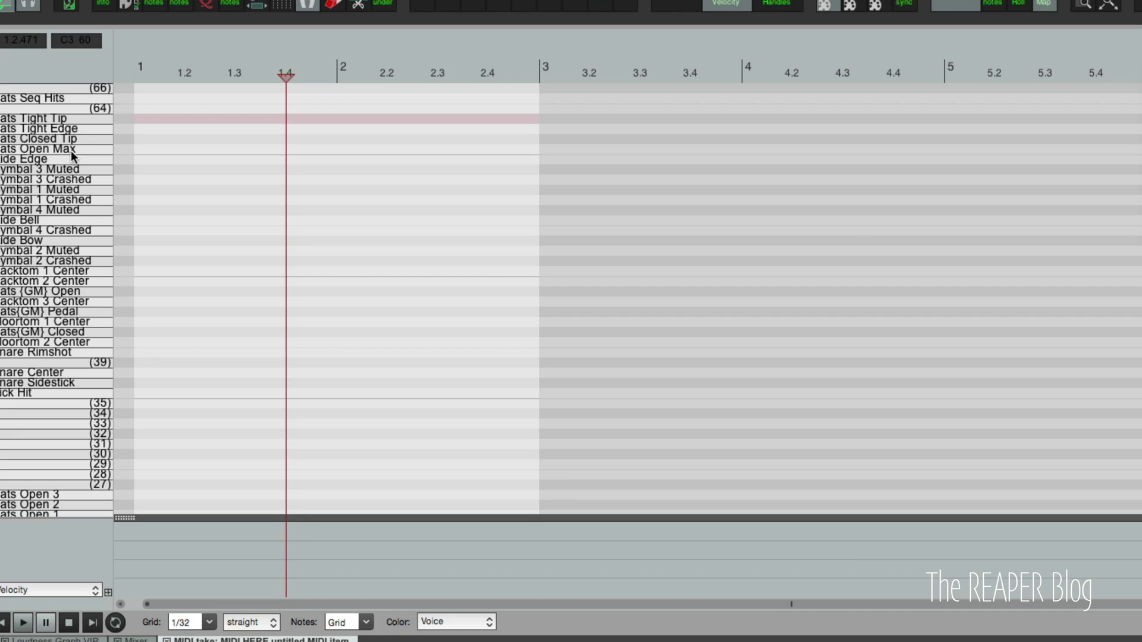
Step: Switch the MIDI editor view to piano-roll mode so names appear beside the keys
{"action": "right_click", "coordinate": [65, 69]}
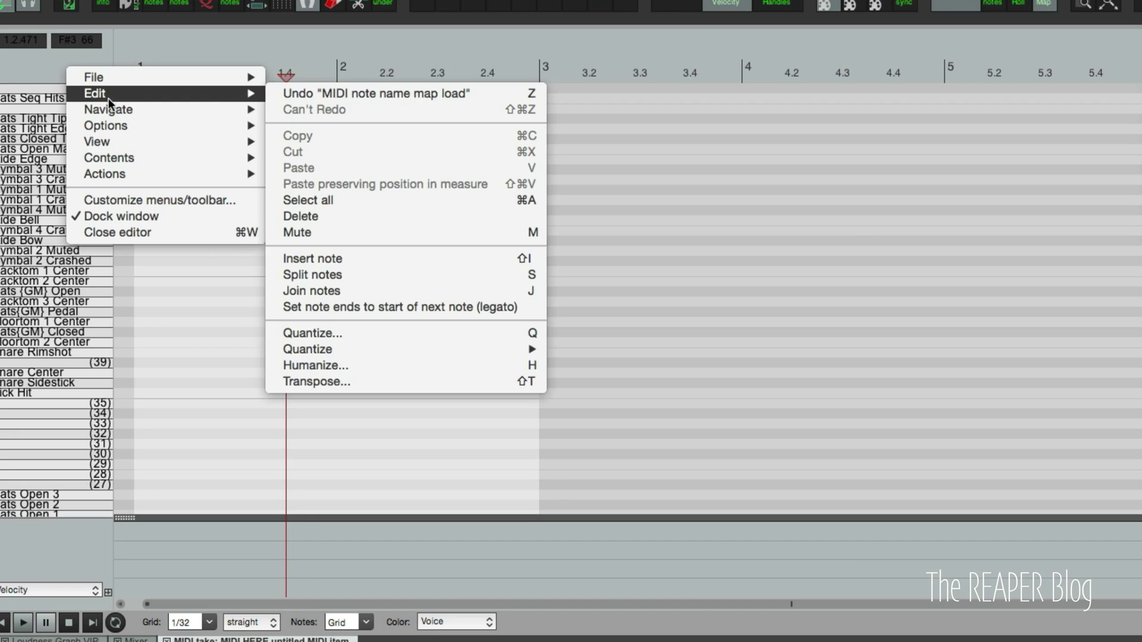
{"action": "mouse_move", "coordinate": [117, 143]}
{"action": "left_click", "coordinate": [380, 248]}
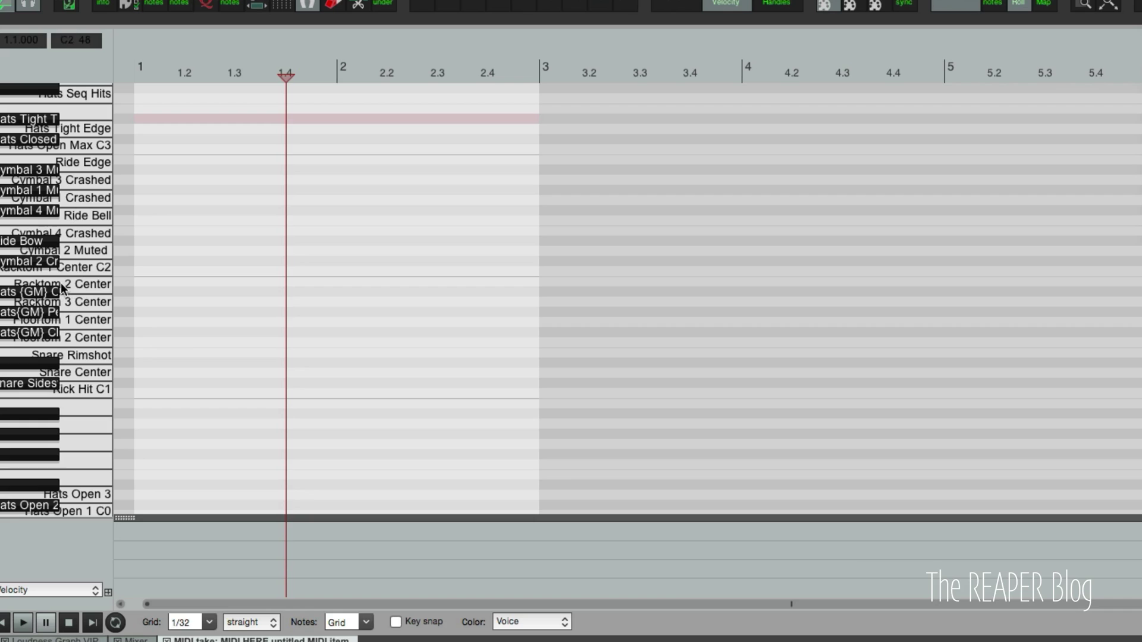
Step: Switch the MIDI editor view back to named-notes mode
{"action": "right_click", "coordinate": [58, 69]}
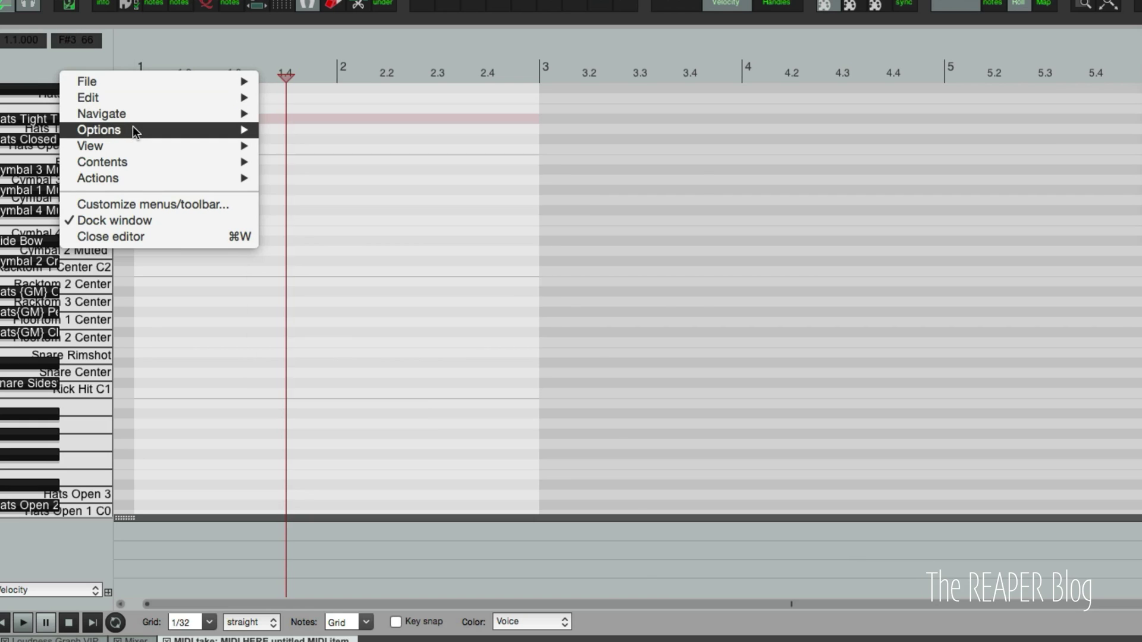
{"action": "mouse_move", "coordinate": [125, 149]}
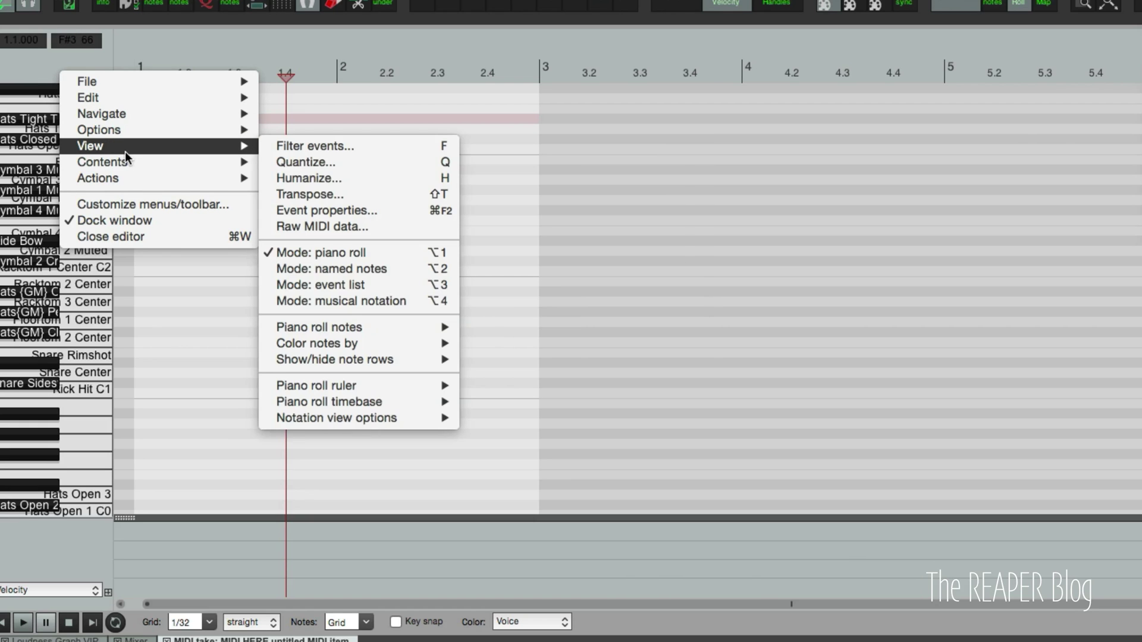
{"action": "left_click", "coordinate": [381, 273]}
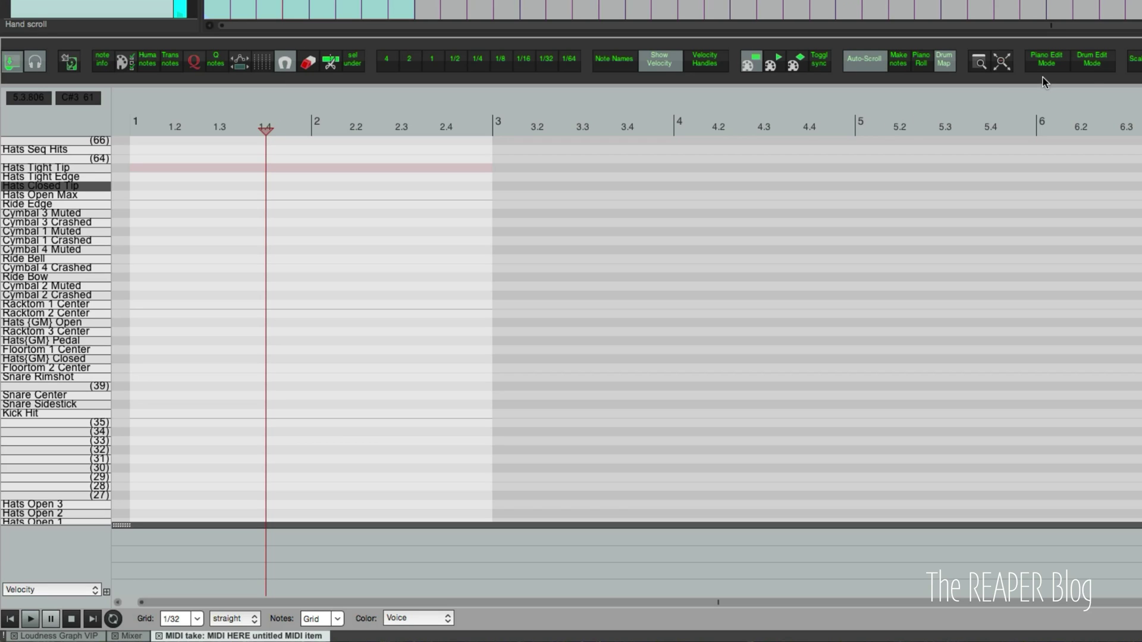
Step: Enable Drum Edit Mode to hide unnamed rows, then select the EZDrummer tracks
{"action": "left_click", "coordinate": [1088, 65]}
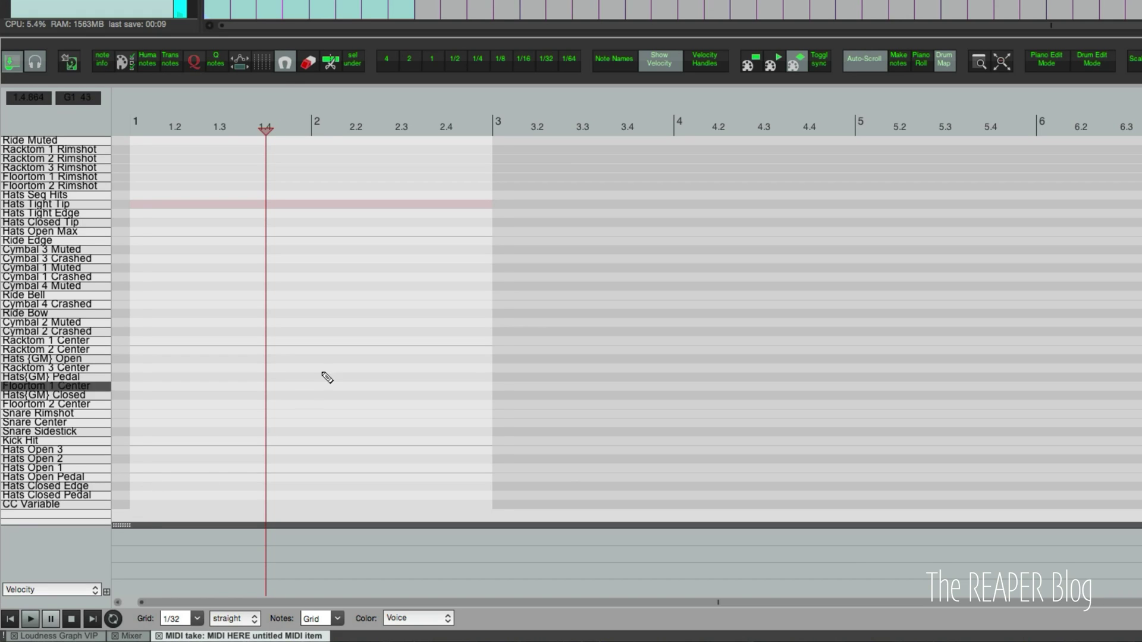
{"action": "scroll", "coordinate": [308, 377], "scroll_direction": "left", "scroll_amount": 1}
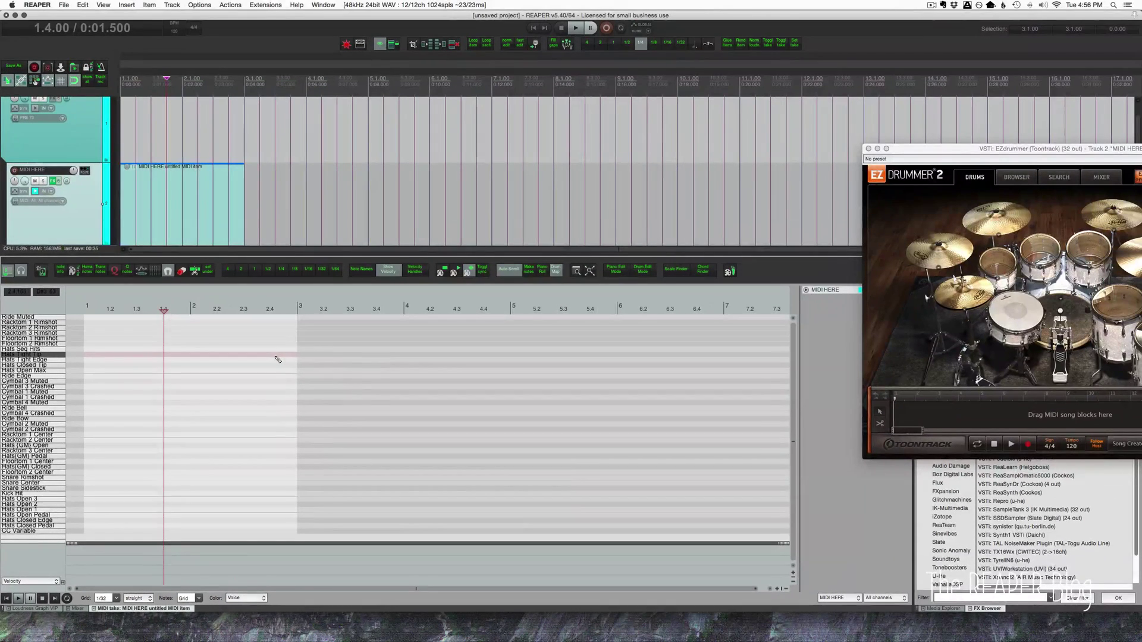
{"action": "left_click", "coordinate": [78, 140]}
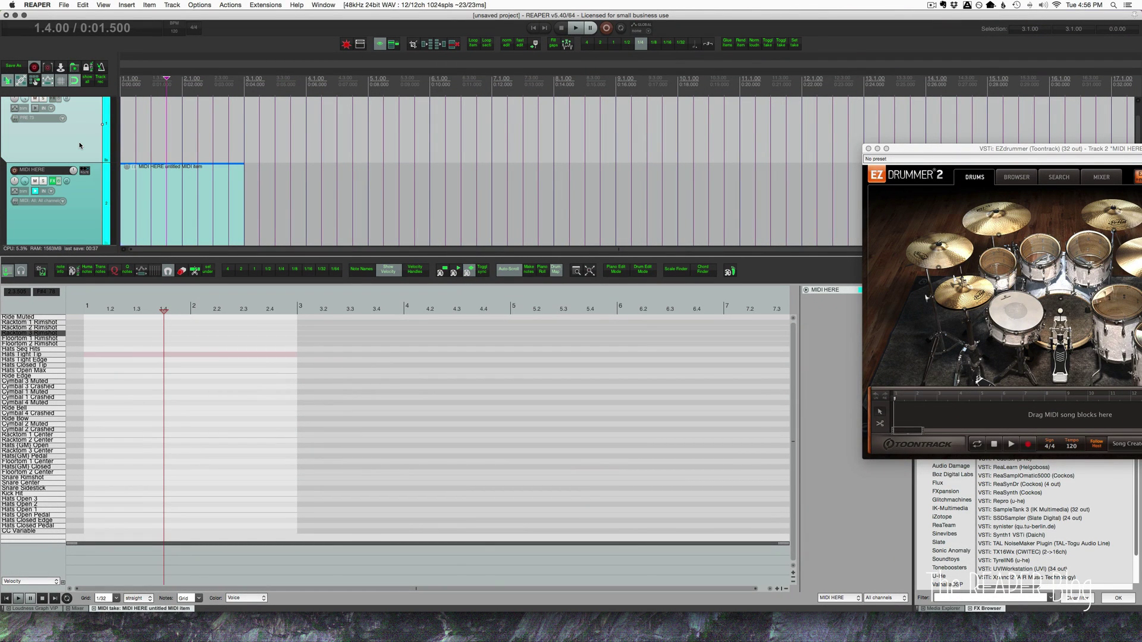
Step: Delete the selected EZDrummer tracks and place the edit cursor at bar 3
{"action": "key", "text": "Delete"}
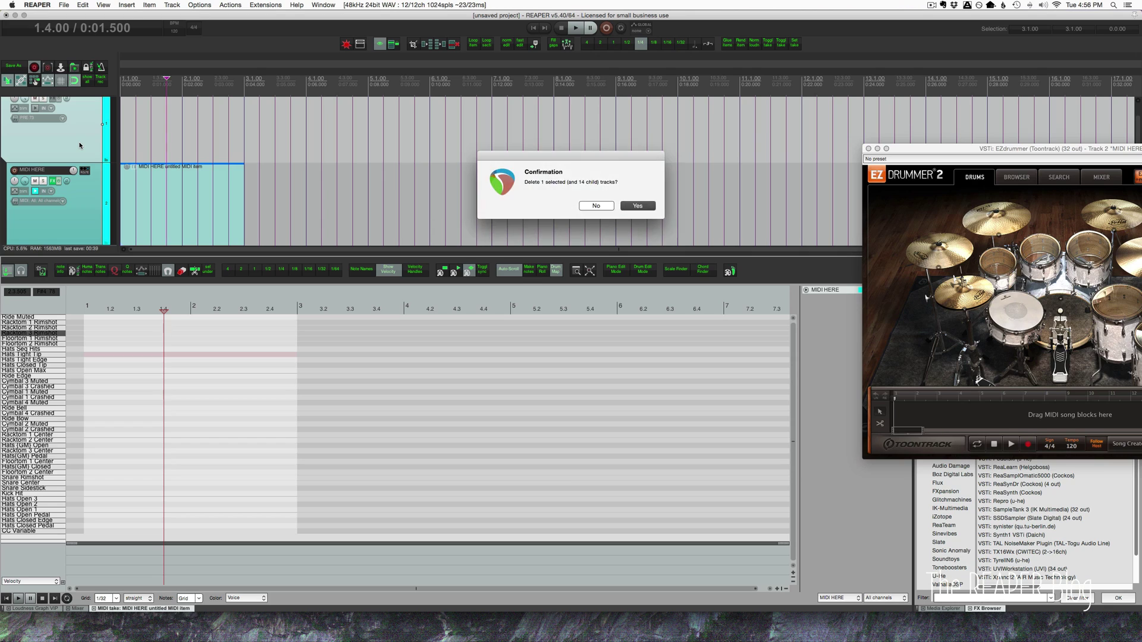
{"action": "key", "text": "Return"}
{"action": "left_click", "coordinate": [239, 165]}
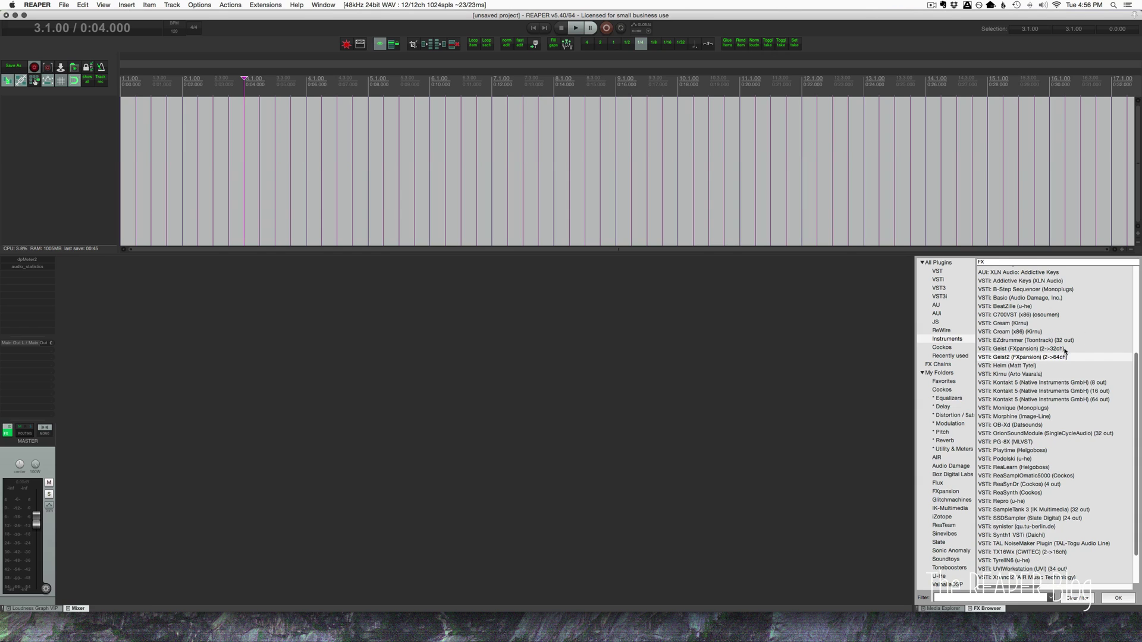
Step: Drag the Geist2 instrument from the FX browser to create a new Geist2 track
{"action": "scroll", "coordinate": [1043, 395], "scroll_direction": "down", "scroll_amount": 1}
{"action": "left_click", "coordinate": [1024, 345]}
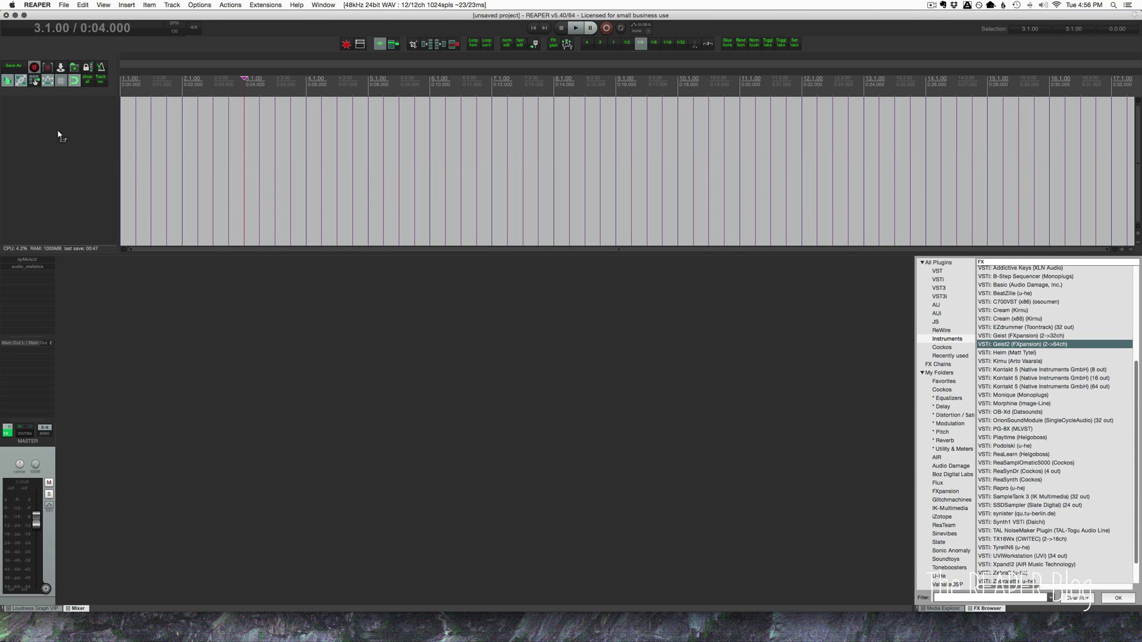
{"action": "left_click_drag", "start_coordinate": [57, 151], "coordinate": [58, 152]}
Step: Decline extra output routing, then create an empty MIDI item over bars 1–3 and open it
{"action": "left_click", "coordinate": [597, 258]}
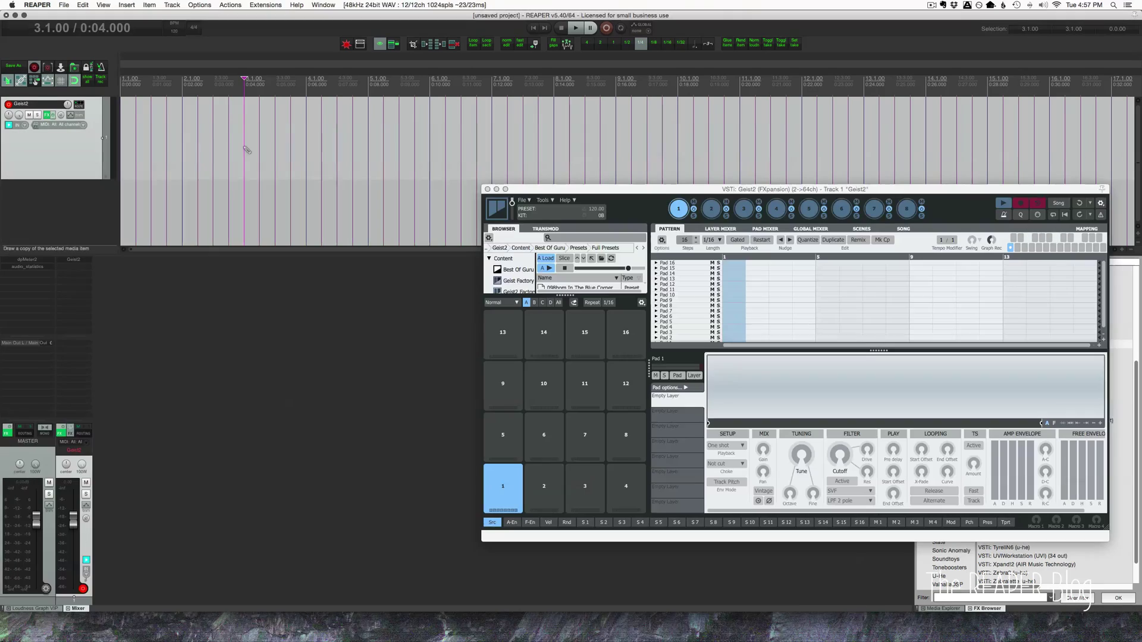
{"action": "left_click_drag", "start_coordinate": [248, 148], "coordinate": [140, 155]}
{"action": "double_click", "coordinate": [141, 155]}
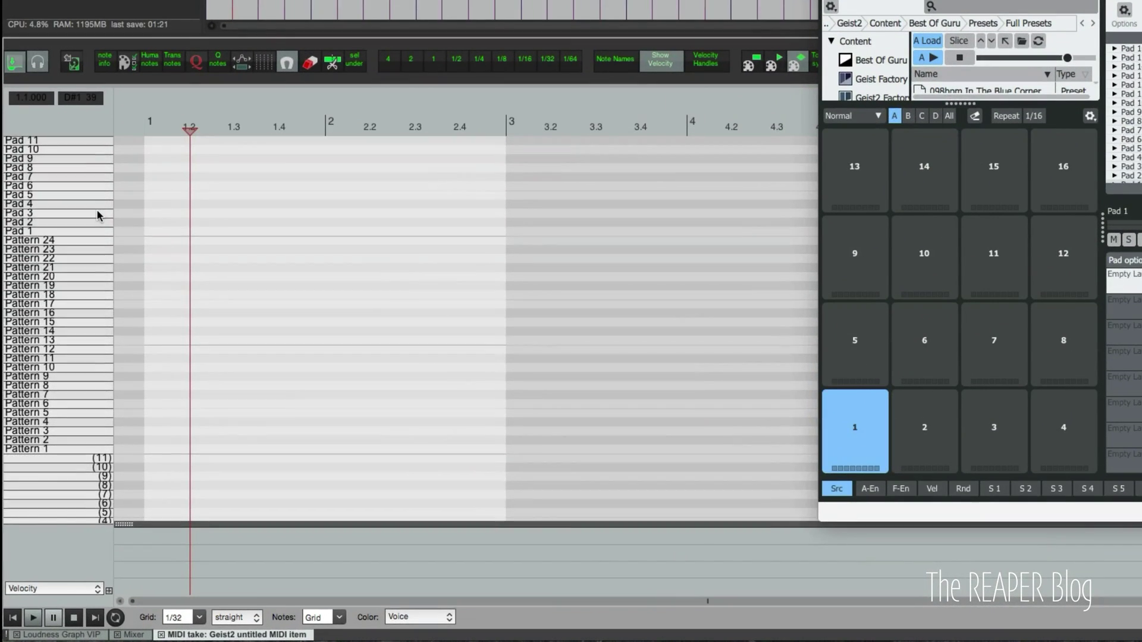
Step: Scroll the note list to review the Pad 1–64, Pattern 1–24, Erase and Repeat names
{"action": "scroll", "coordinate": [95, 250], "scroll_direction": "up", "scroll_amount": 3}
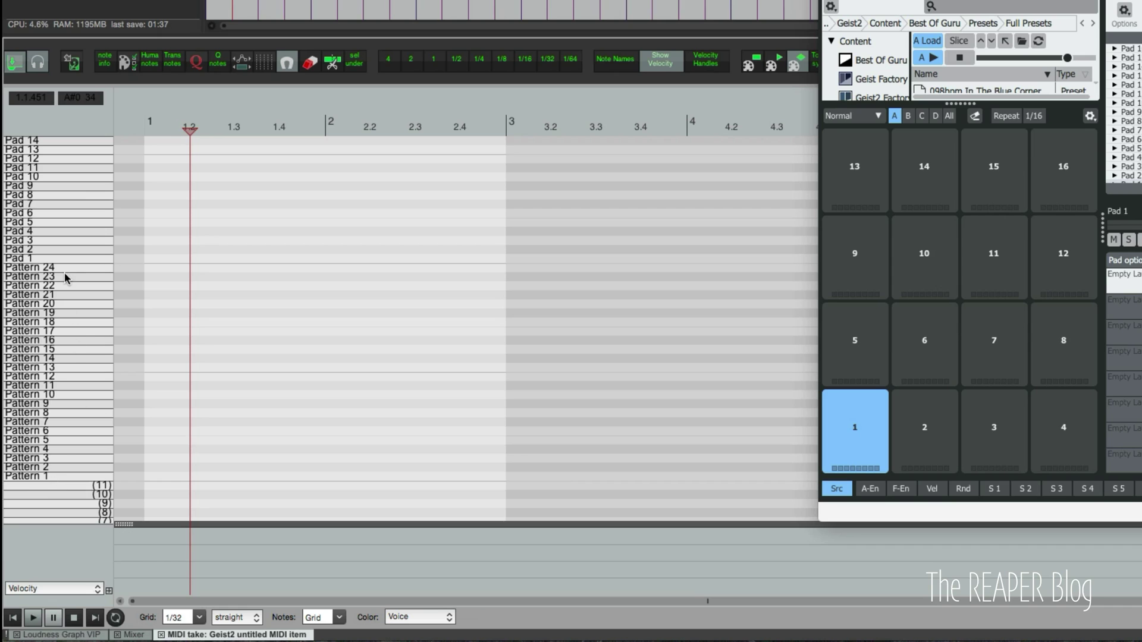
{"action": "scroll", "coordinate": [62, 292], "scroll_direction": "up", "scroll_amount": 10}
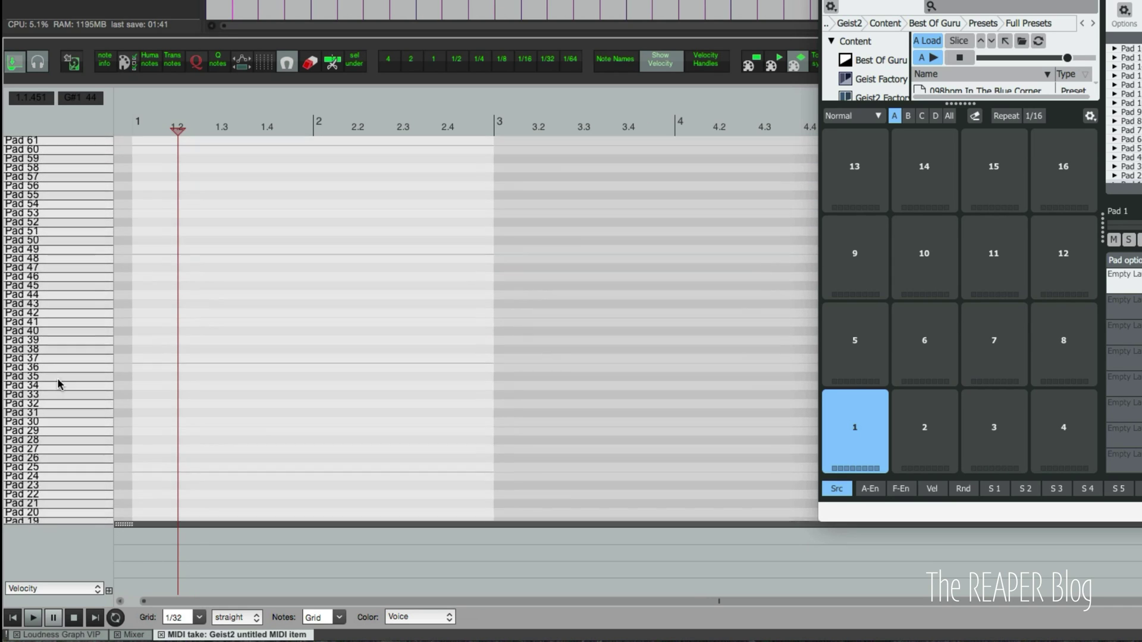
{"action": "scroll", "coordinate": [59, 380], "scroll_direction": "up", "scroll_amount": 5}
{"action": "scroll", "coordinate": [63, 246], "scroll_direction": "up", "scroll_amount": 3}
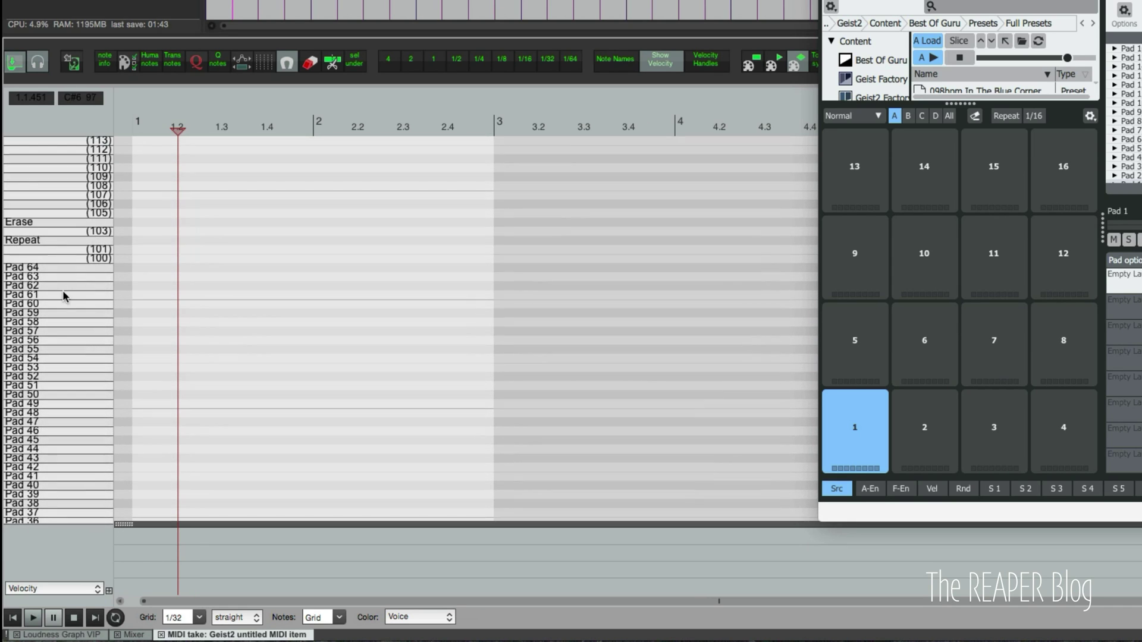
{"action": "scroll", "coordinate": [63, 297], "scroll_direction": "up", "scroll_amount": 3}
{"action": "scroll", "coordinate": [60, 333], "scroll_direction": "up", "scroll_amount": 1}
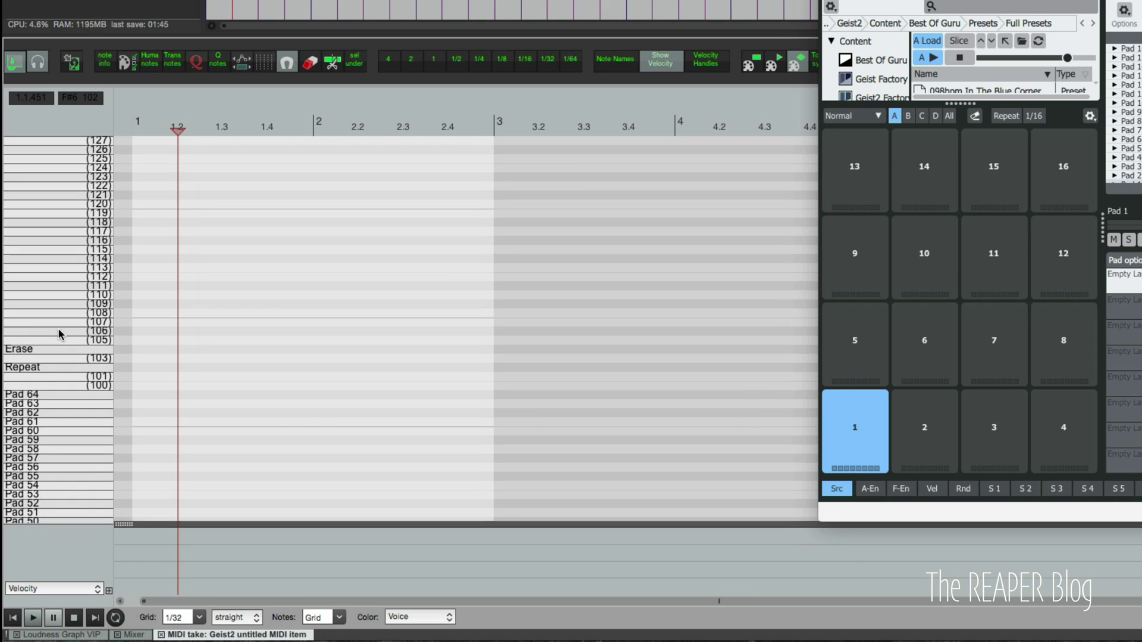
{"action": "scroll", "coordinate": [59, 333], "scroll_direction": "down", "scroll_amount": 10}
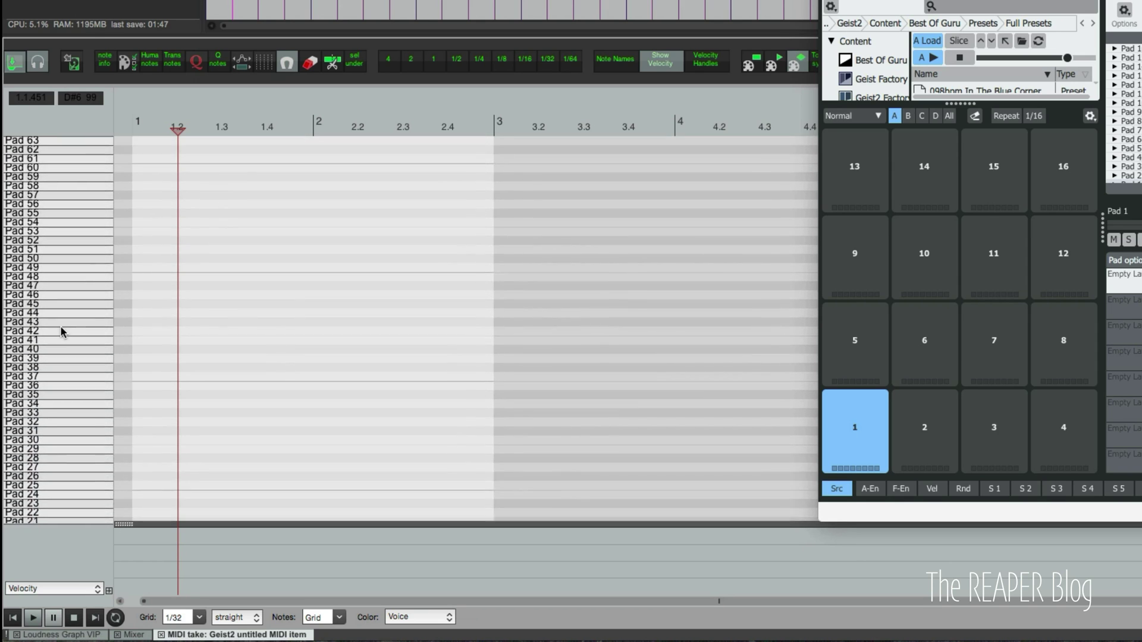
{"action": "scroll", "coordinate": [62, 332], "scroll_direction": "down", "scroll_amount": 8}
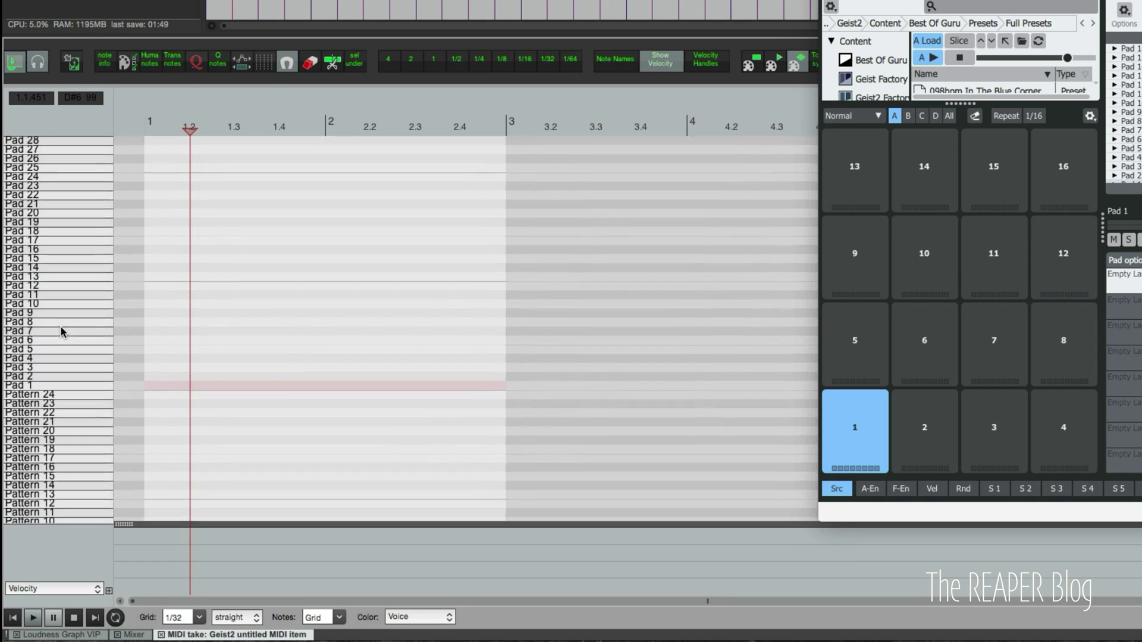
{"action": "scroll", "coordinate": [63, 332], "scroll_direction": "down", "scroll_amount": 1}
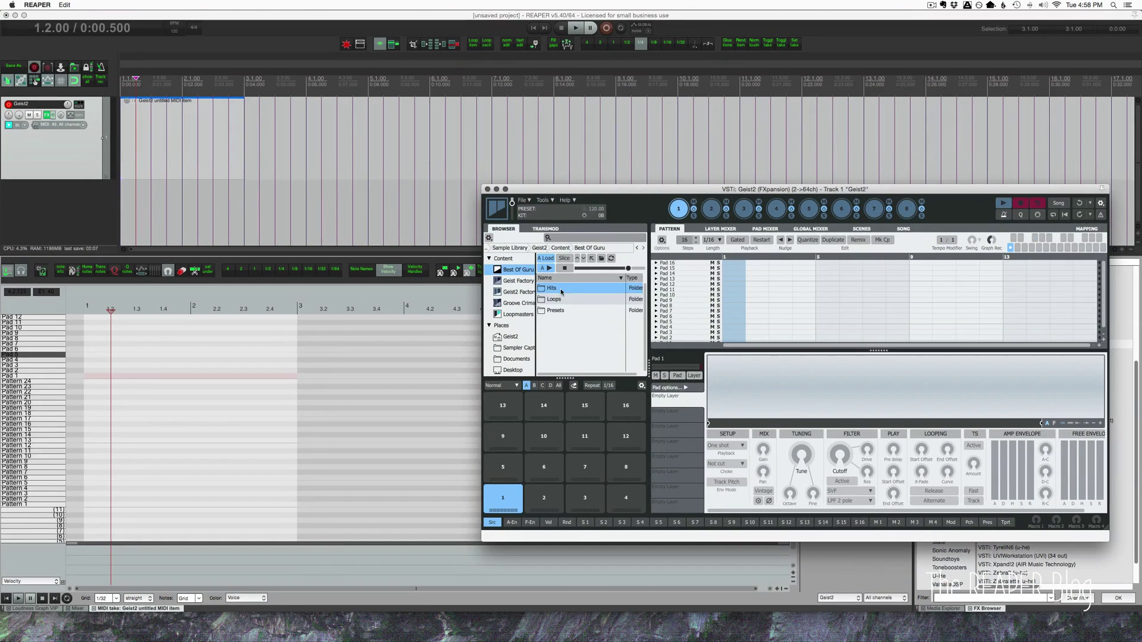
Step: Load the 14 Kik 01 GB kick sample onto Geist2 pad 1 and set the edit cursor to beat 1.4
{"action": "double_click", "coordinate": [566, 304]}
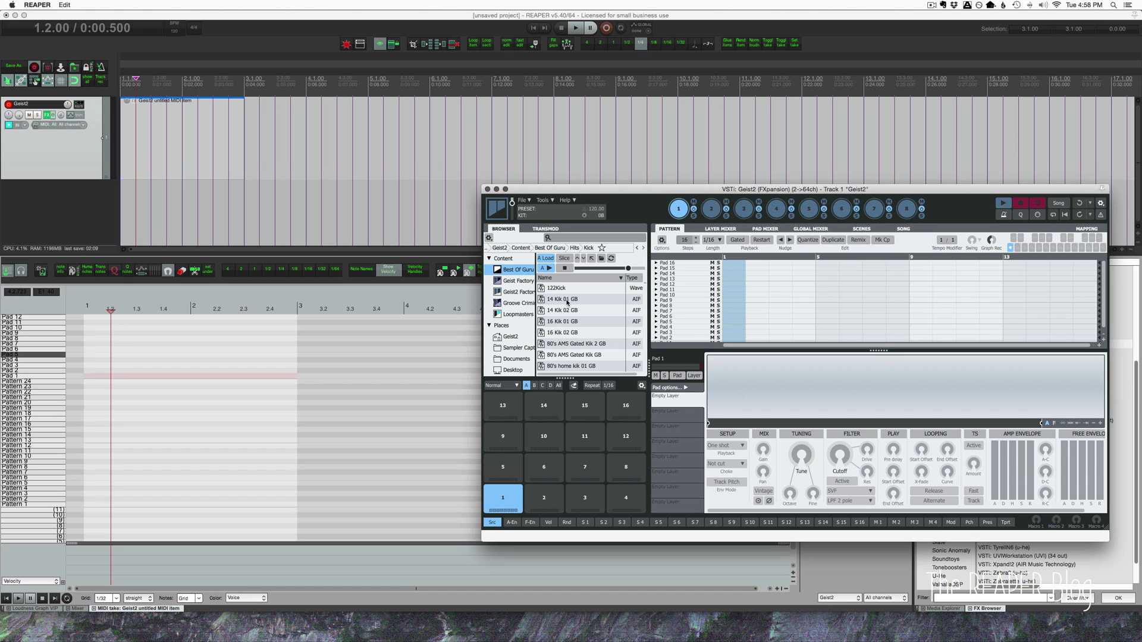
{"action": "double_click", "coordinate": [570, 300]}
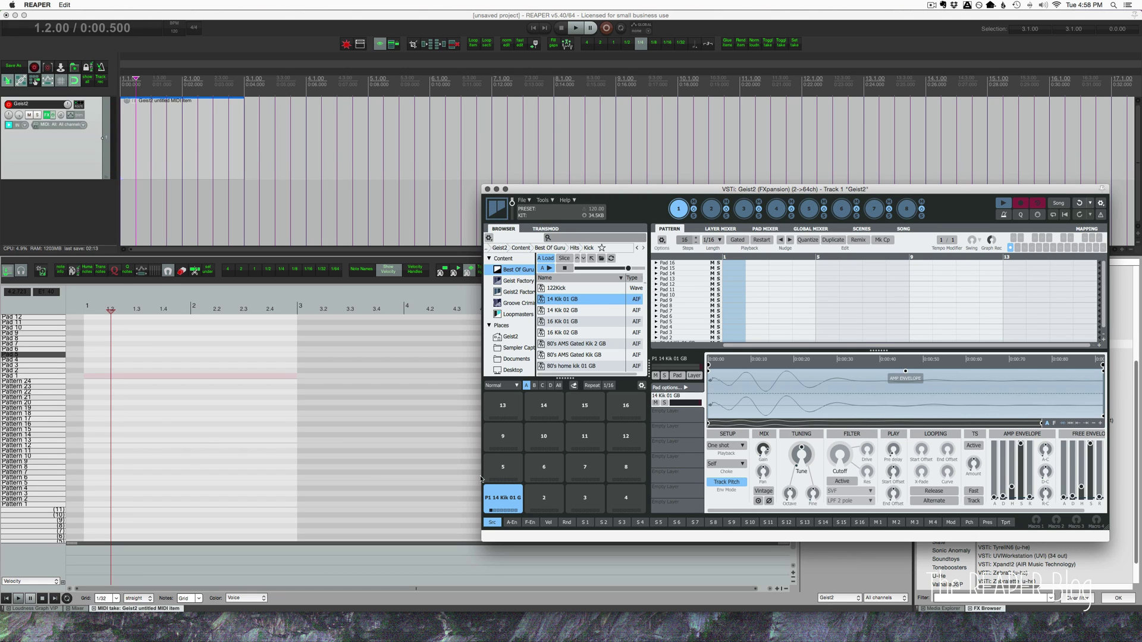
{"action": "left_click", "coordinate": [162, 145]}
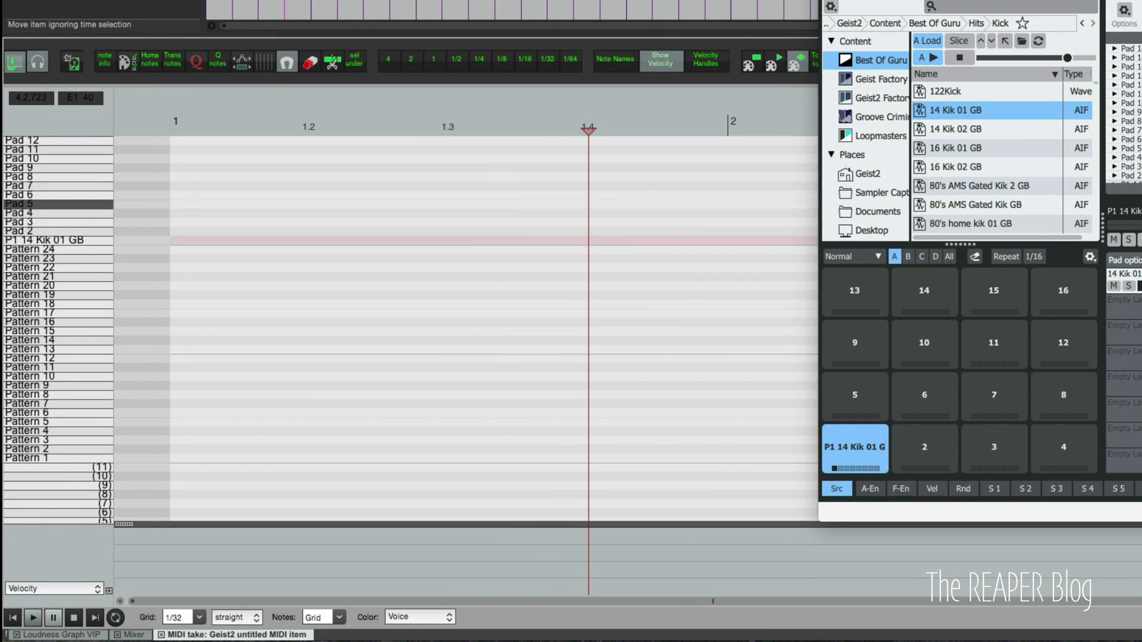
{"action": "scroll", "coordinate": [23, 229], "scroll_direction": "down", "scroll_amount": 1}
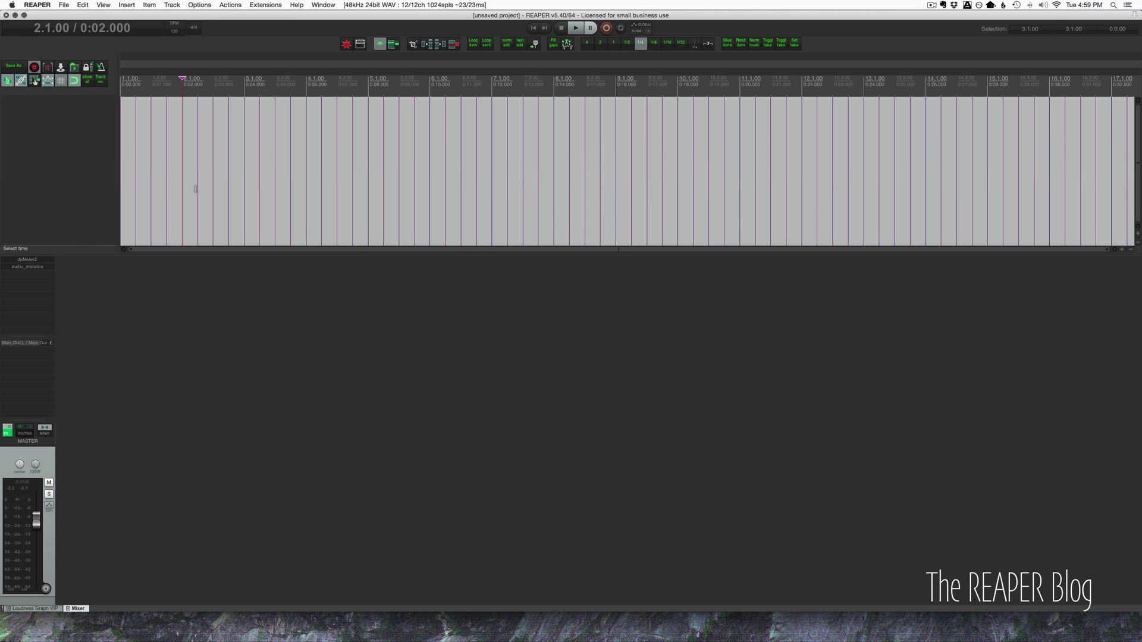
Step: In Finder, close the Sample Library window and open 'EZDrummer 2 Modern note names.txt'
{"action": "key", "text": "super+Tab"}
{"action": "key", "text": "super+Tab"}
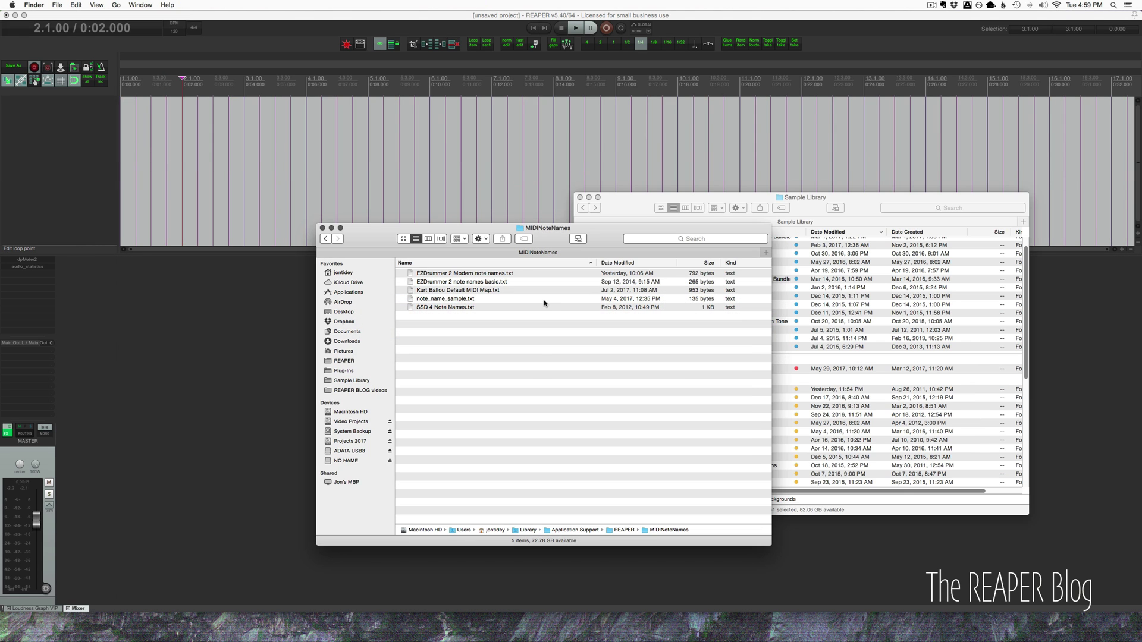
{"action": "left_click_drag", "start_coordinate": [529, 227], "coordinate": [532, 165]}
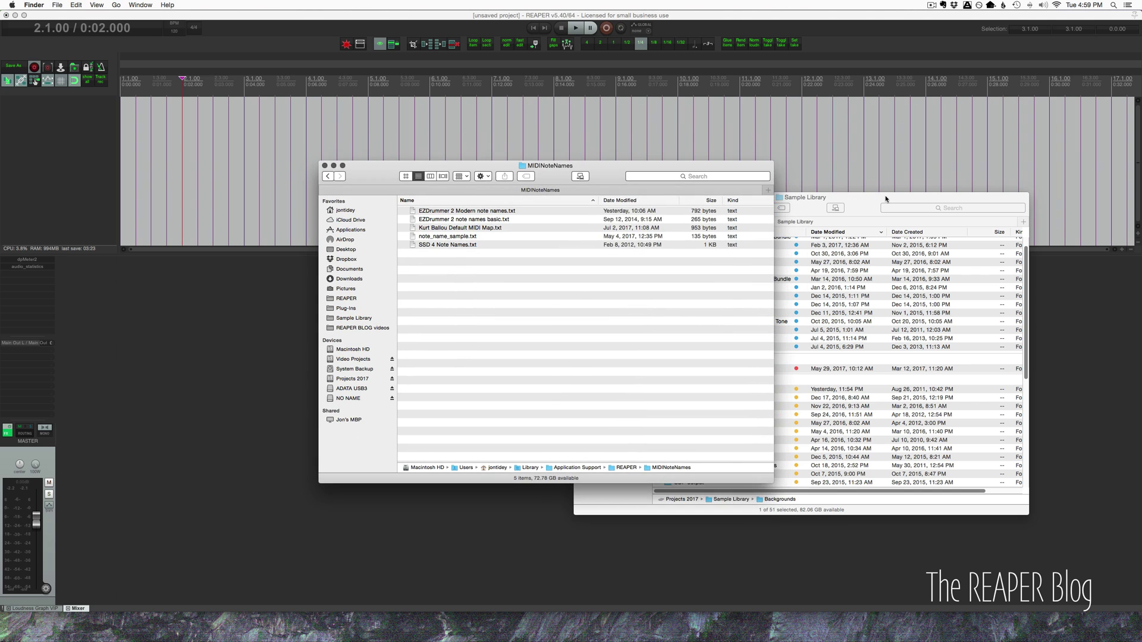
{"action": "left_click", "coordinate": [859, 203]}
{"action": "key", "text": "super+w"}
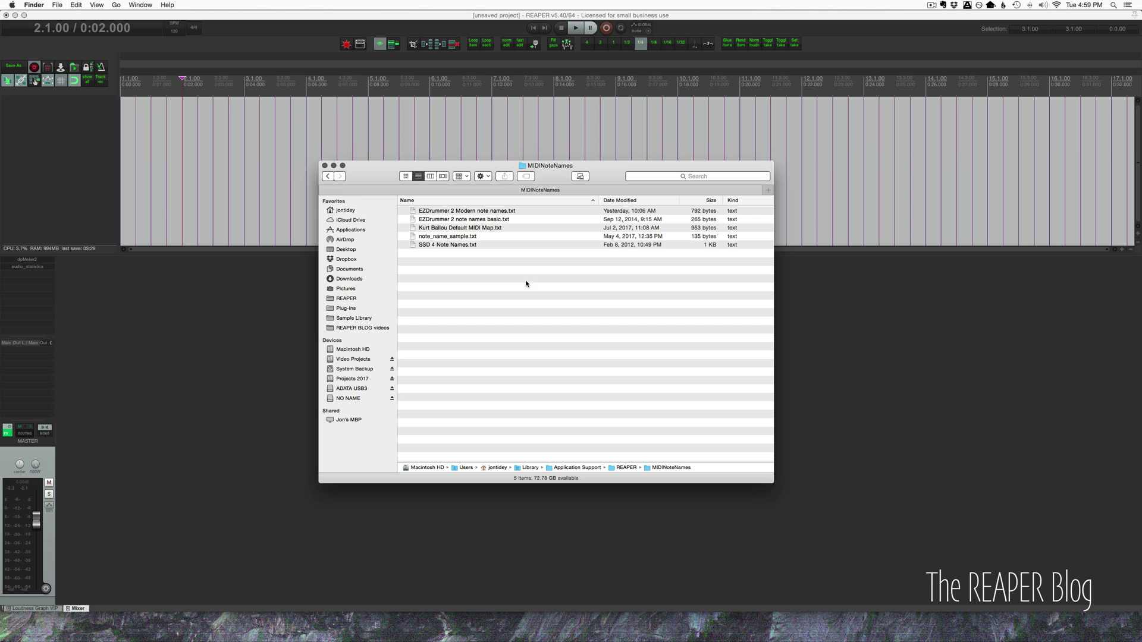
{"action": "left_click", "coordinate": [512, 212]}
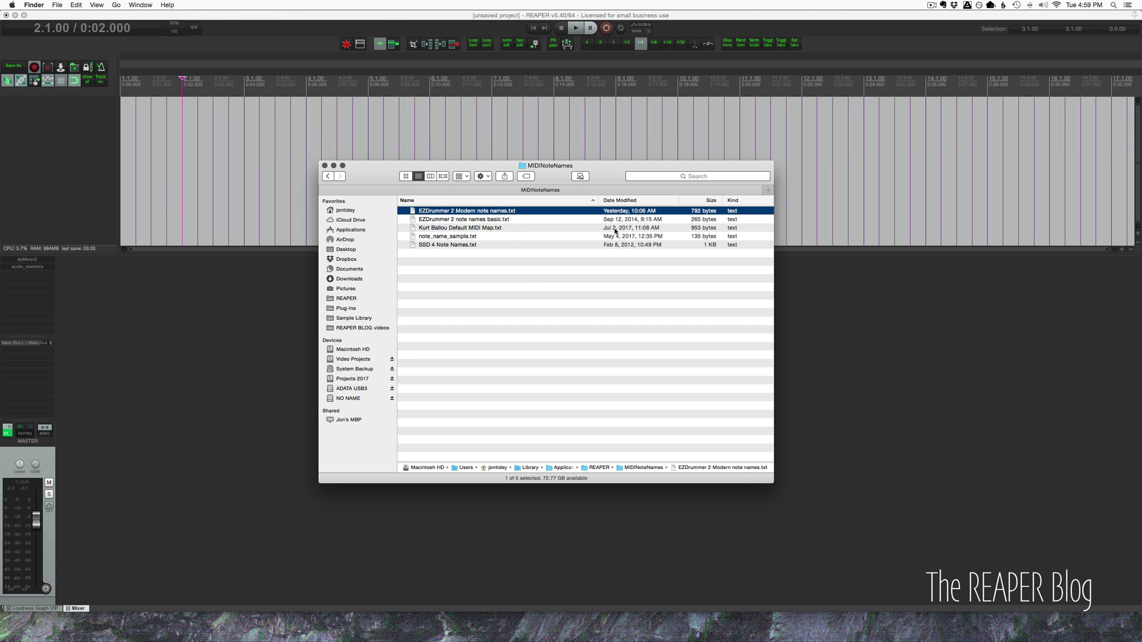
{"action": "key", "text": "super+o"}
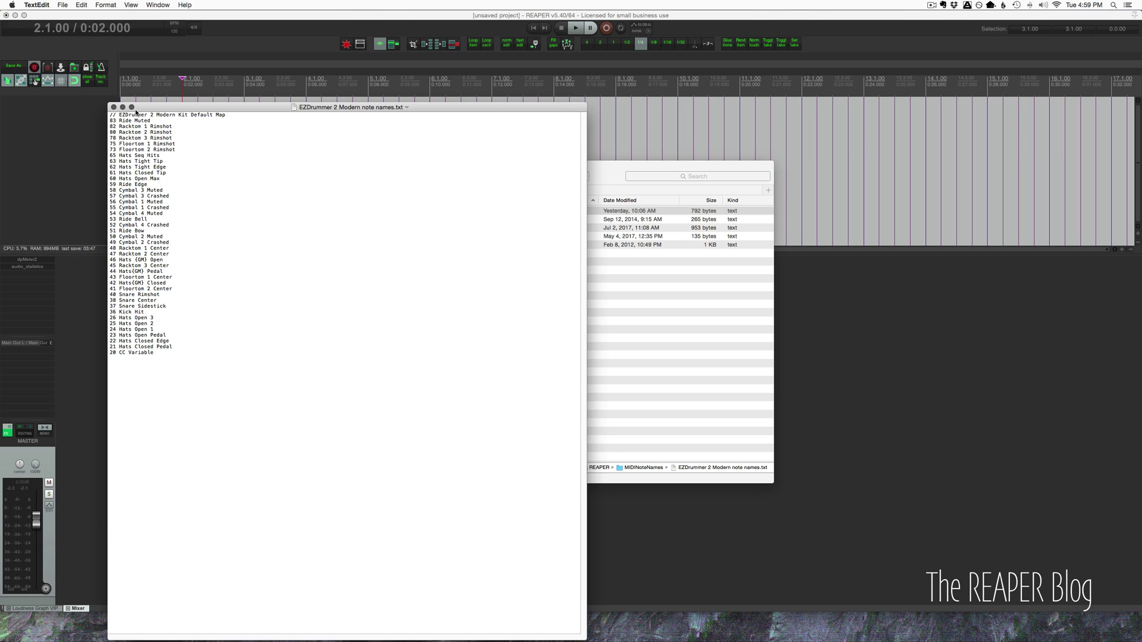
Step: Move the EZDrummer note-names TextEdit window aside and minimize it
{"action": "left_click_drag", "start_coordinate": [185, 108], "coordinate": [288, 118]}
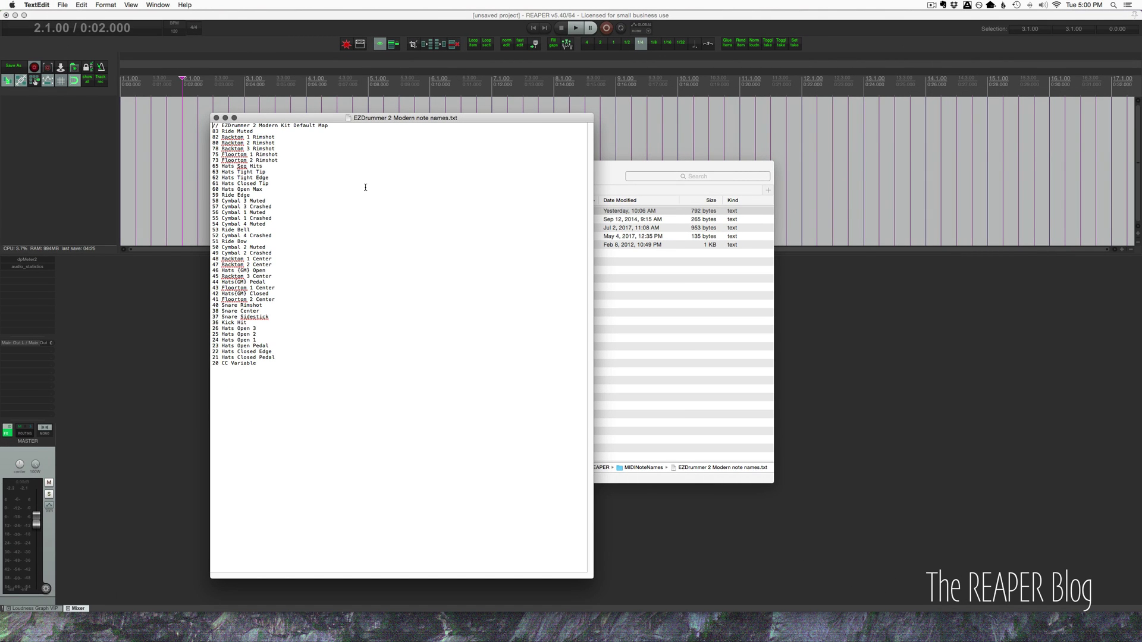
{"action": "left_click", "coordinate": [225, 118]}
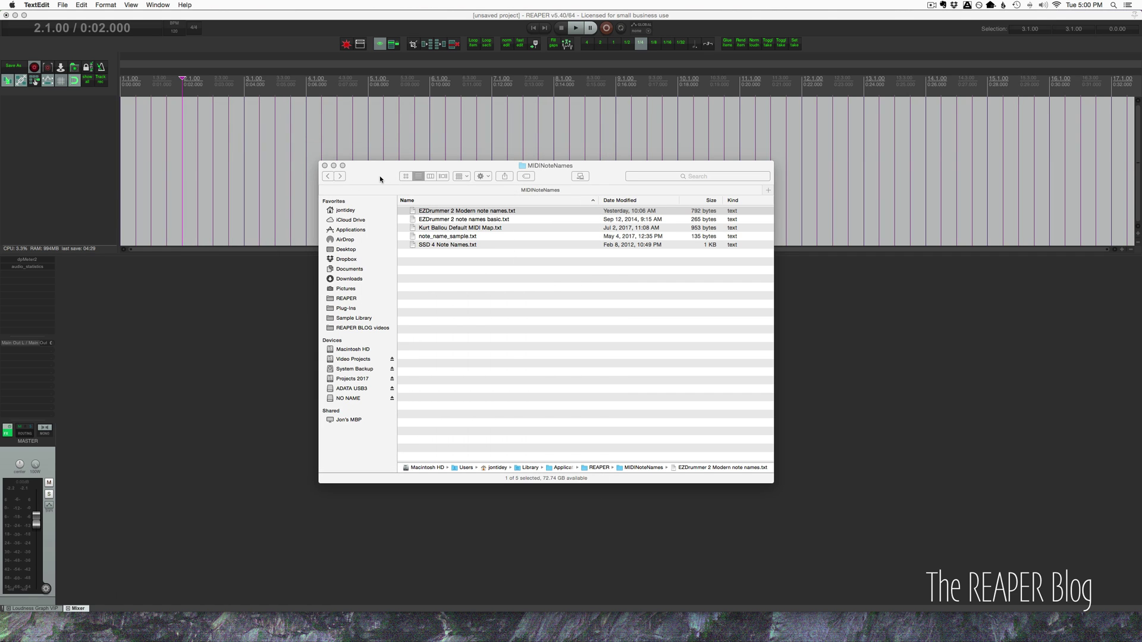
Step: Open 'EZDrummer 2 Modern note names.txt' with TextWrangler.app from Finder
{"action": "left_click", "coordinate": [354, 178]}
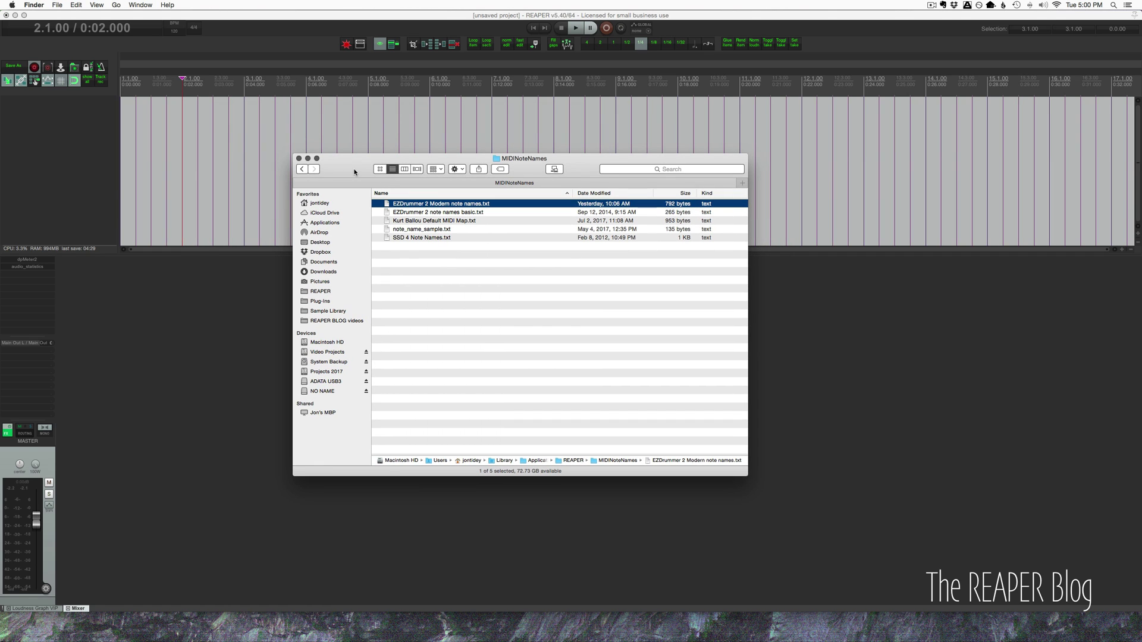
{"action": "right_click", "coordinate": [403, 204]}
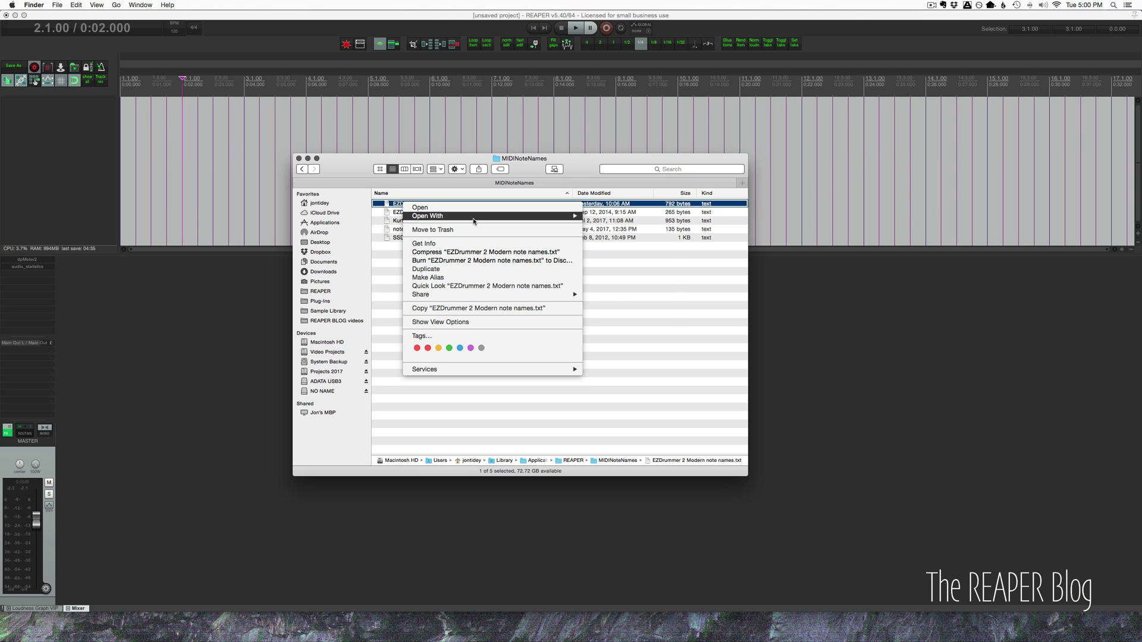
{"action": "mouse_move", "coordinate": [474, 221]}
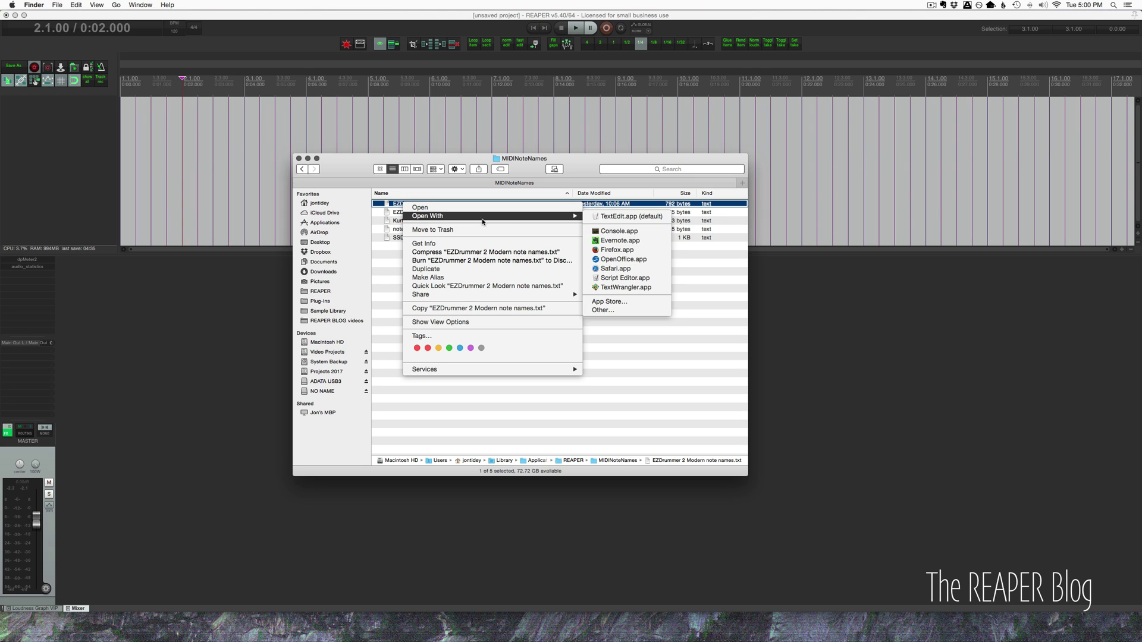
{"action": "left_click", "coordinate": [637, 289]}
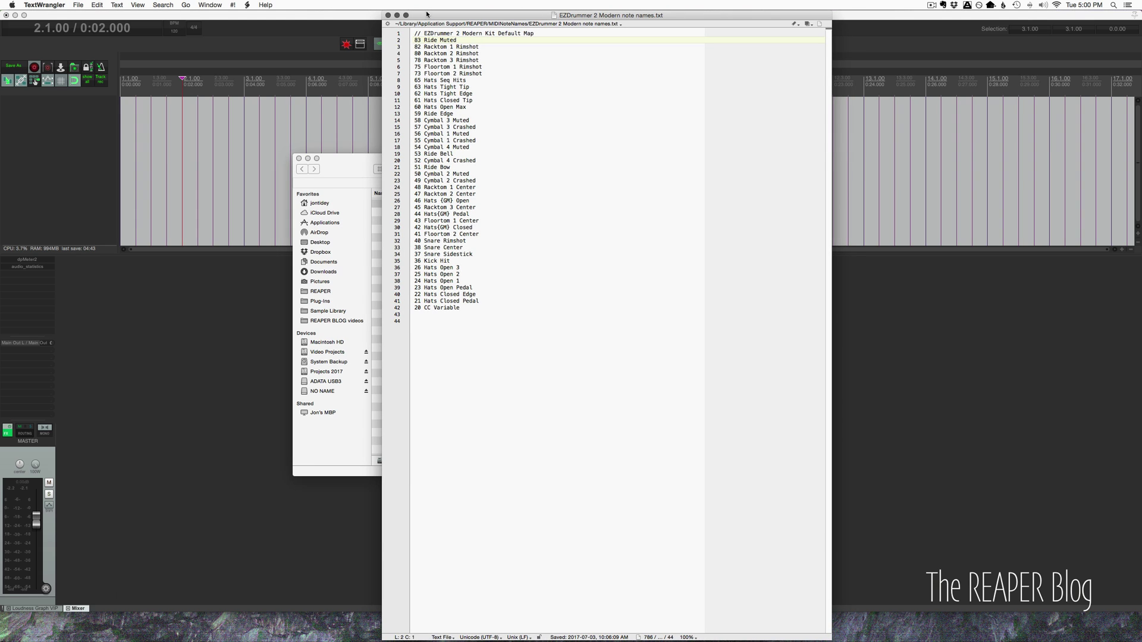
Step: Arrange the TextWrangler and folder windows to show the whole list, selecting 83 on line 2
{"action": "left_click_drag", "start_coordinate": [484, 15], "coordinate": [582, 94]}
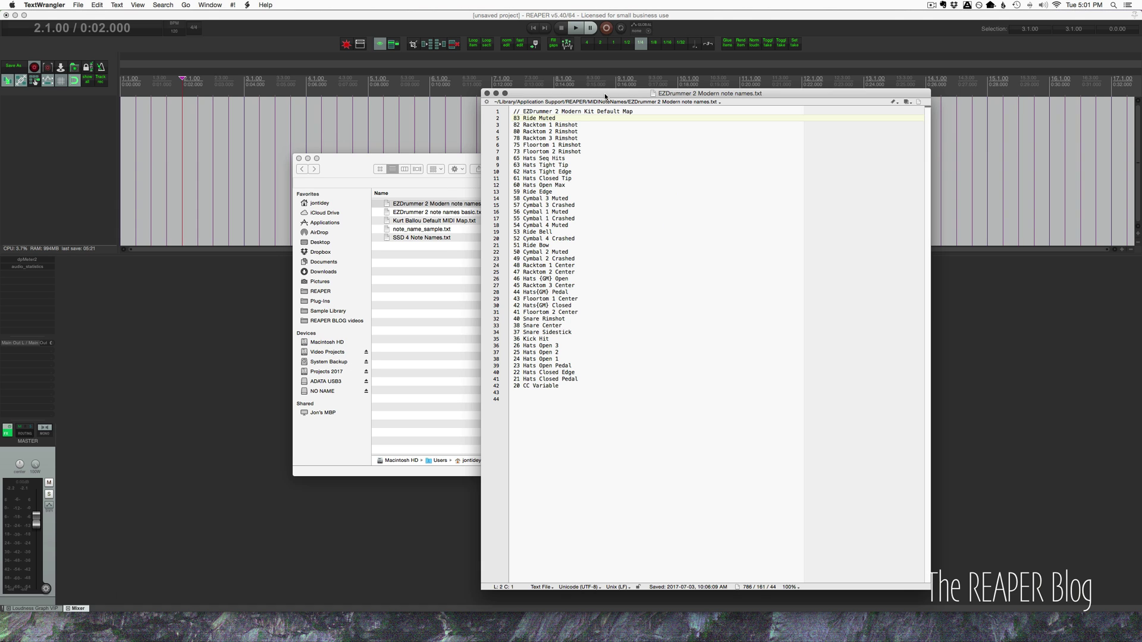
{"action": "left_click_drag", "start_coordinate": [605, 95], "coordinate": [658, 73]}
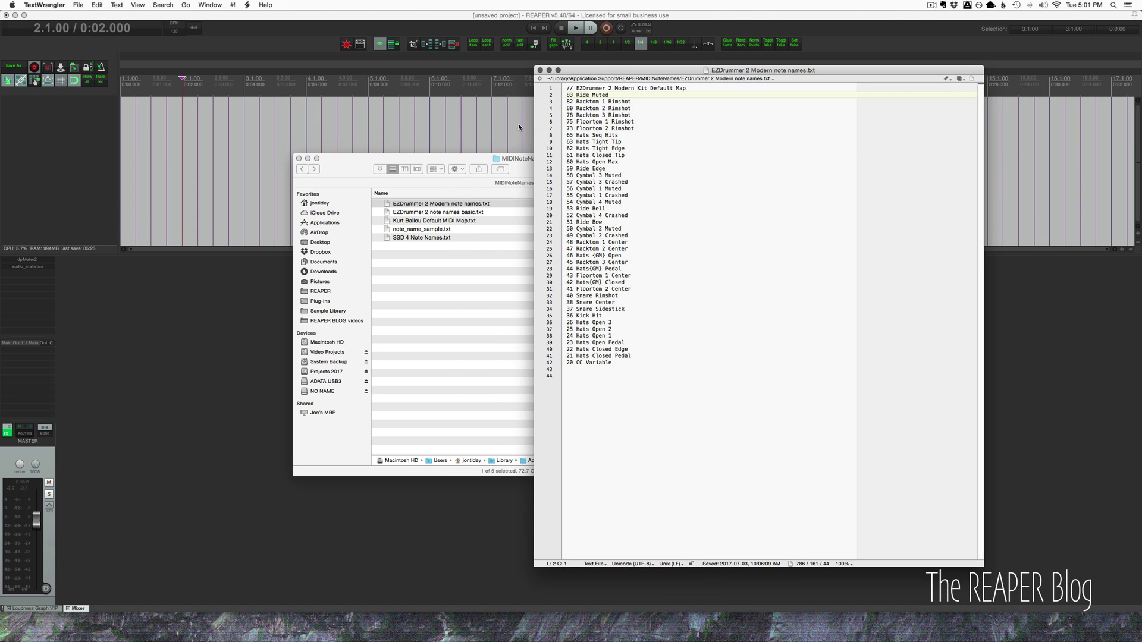
{"action": "left_click_drag", "start_coordinate": [365, 163], "coordinate": [280, 150]}
{"action": "left_click_drag", "start_coordinate": [589, 69], "coordinate": [493, 72]}
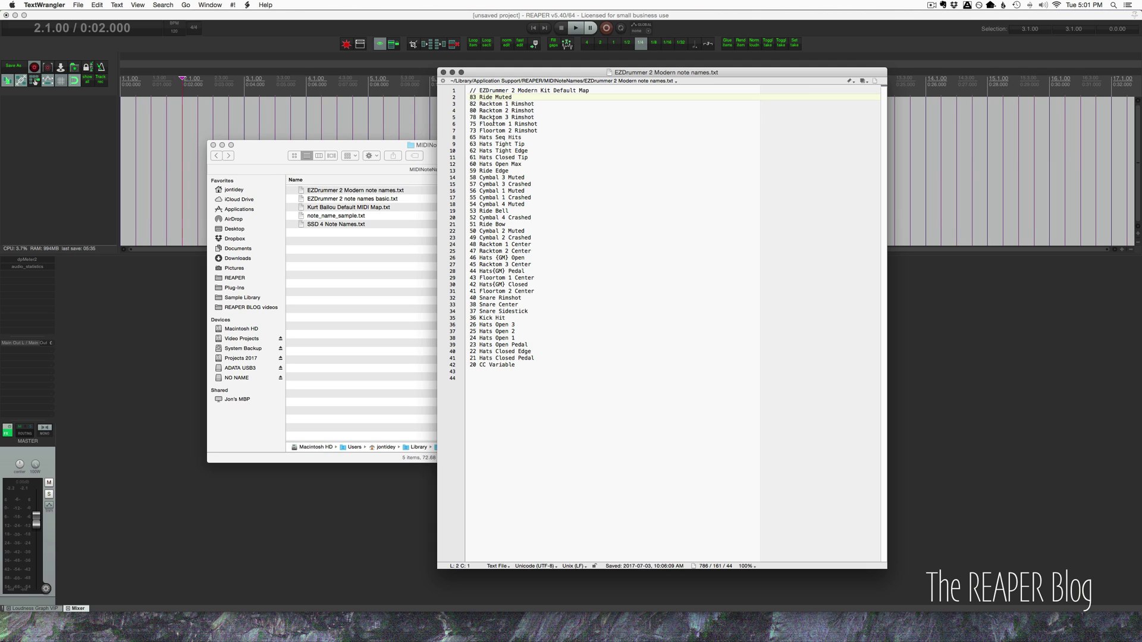
{"action": "left_click_drag", "start_coordinate": [470, 98], "coordinate": [480, 97]}
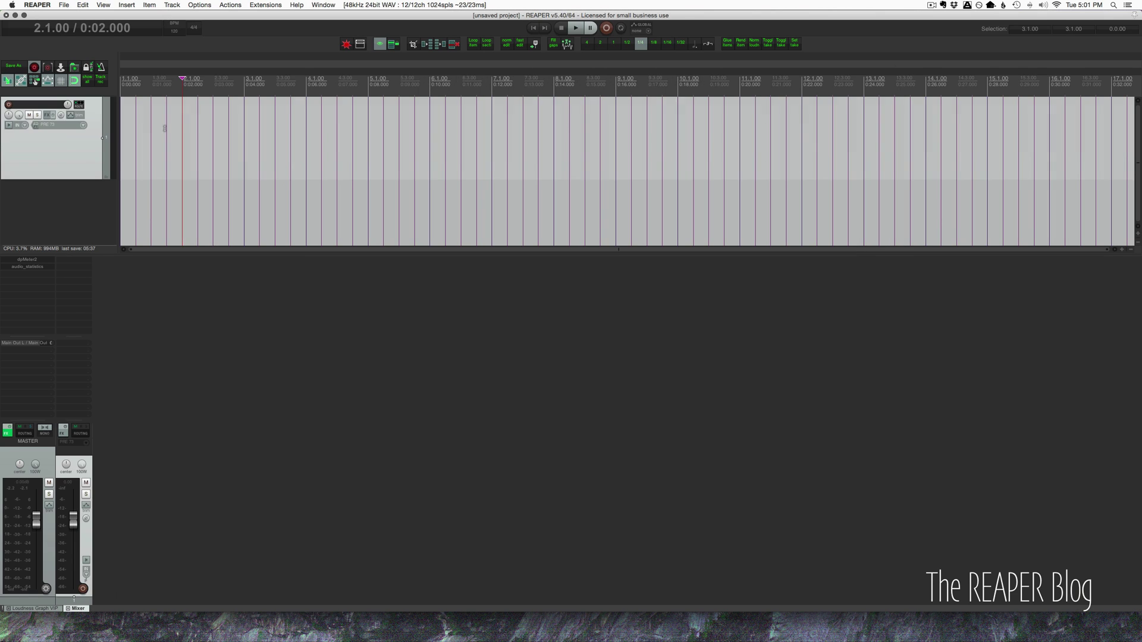
Step: Draw a new MIDI item spanning bars 1 to 3 and open it in the MIDI editor
{"action": "left_click", "coordinate": [201, 126]}
{"action": "left_click_drag", "start_coordinate": [257, 133], "coordinate": [128, 132]}
{"action": "double_click", "coordinate": [137, 136]}
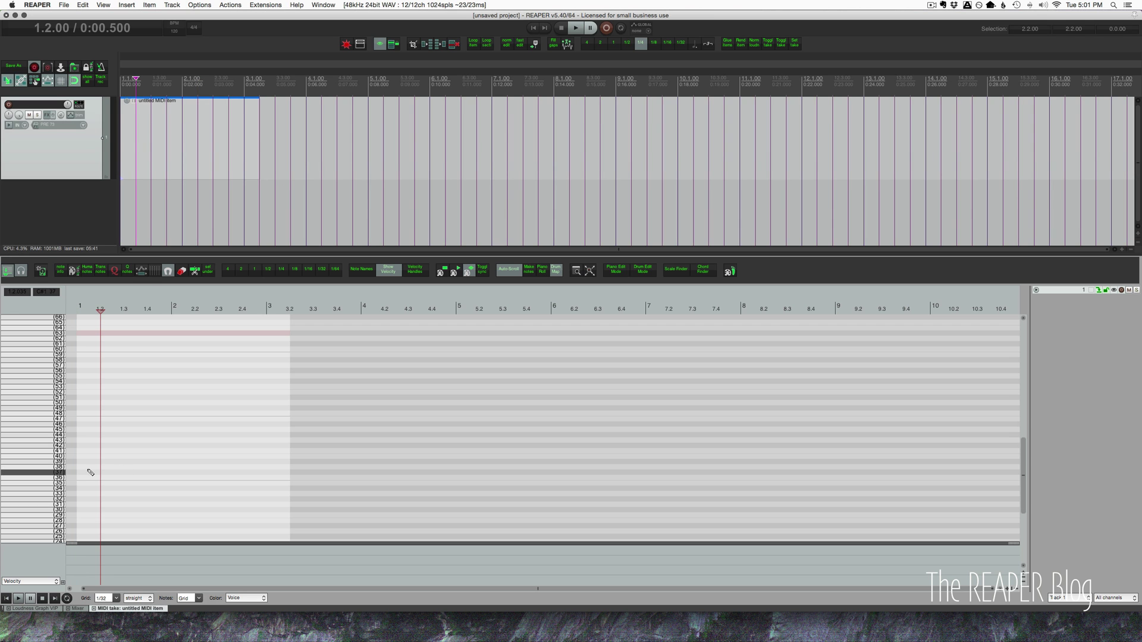
{"action": "scroll", "coordinate": [57, 474], "scroll_direction": "up", "scroll_amount": 3}
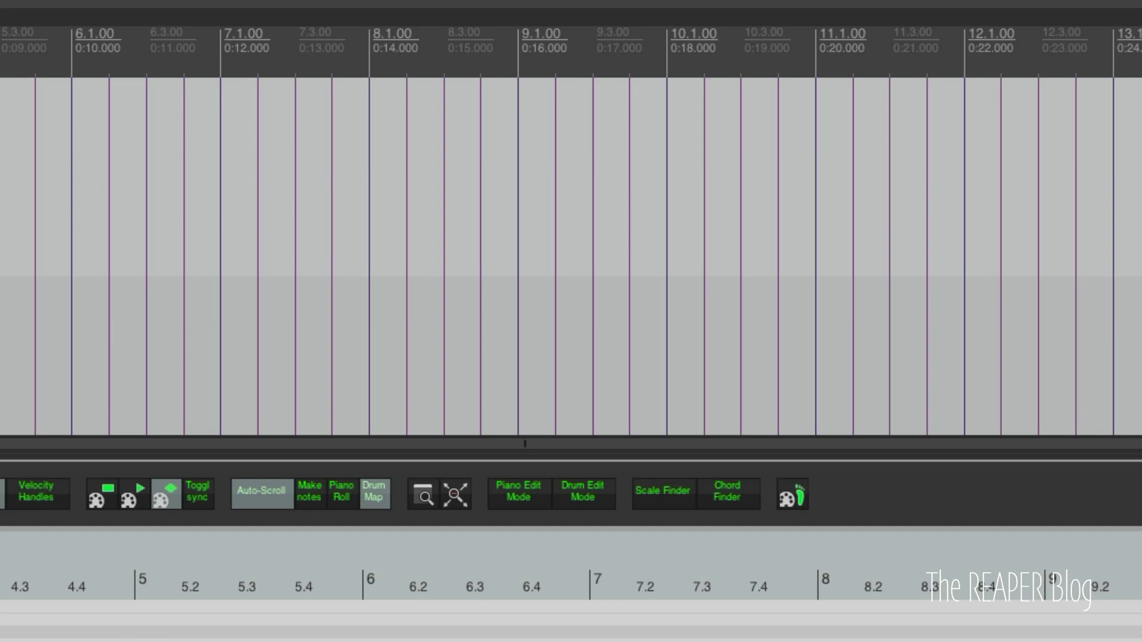
Step: Review the note names in TextWrangler, selecting 'Ride Muted' on line 2, then close the file
{"action": "key", "text": "super+Tab"}
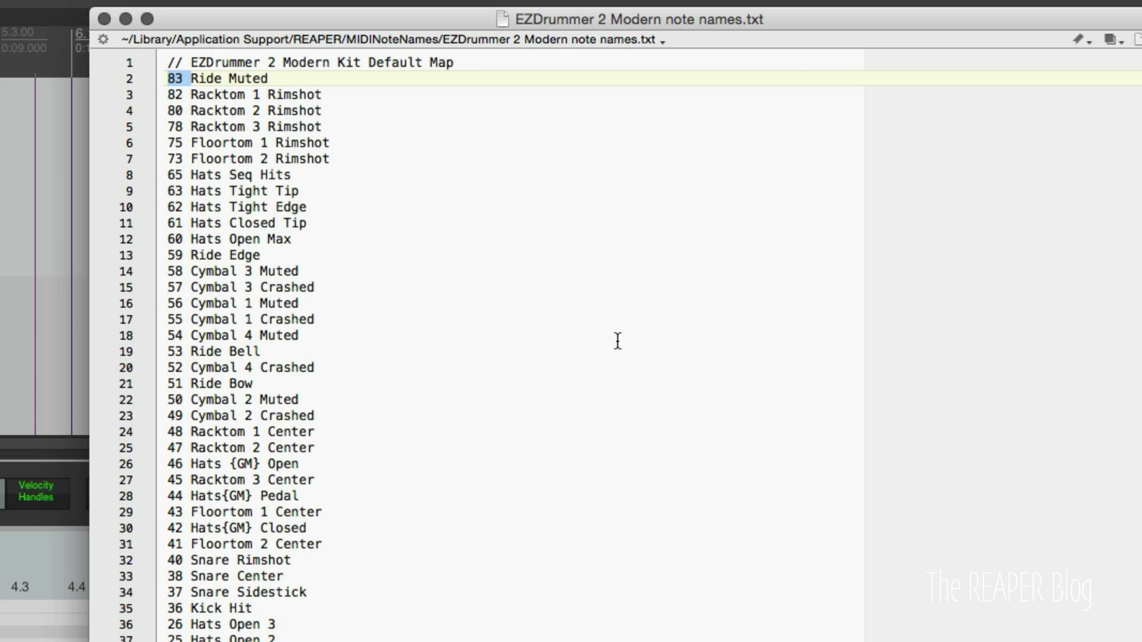
{"action": "left_click_drag", "start_coordinate": [191, 78], "coordinate": [325, 83]}
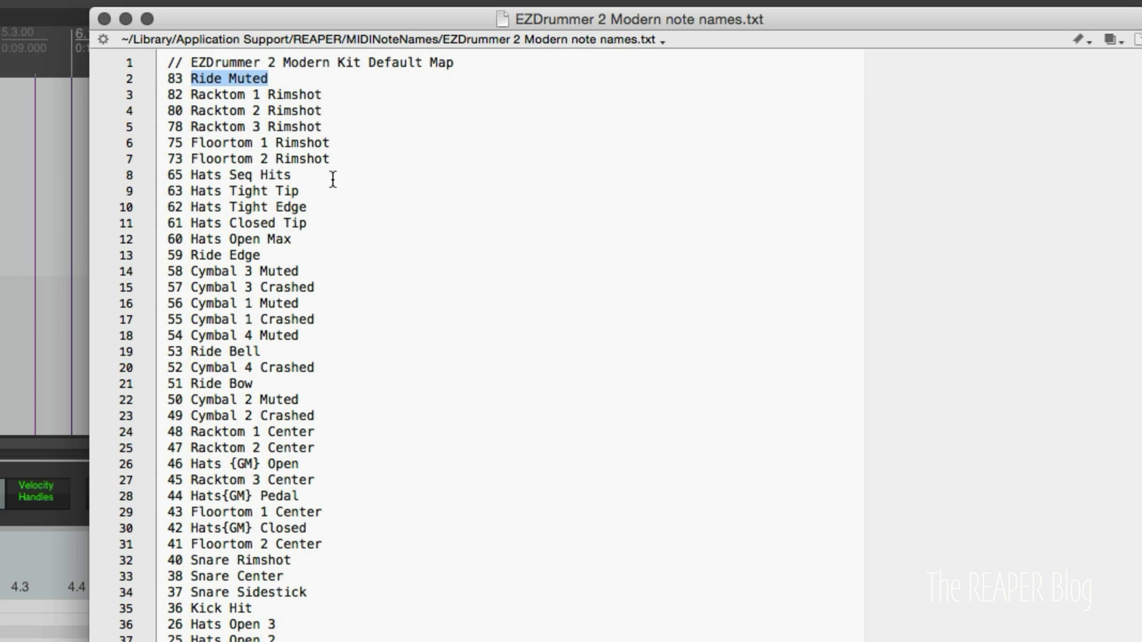
{"action": "left_click", "coordinate": [348, 191]}
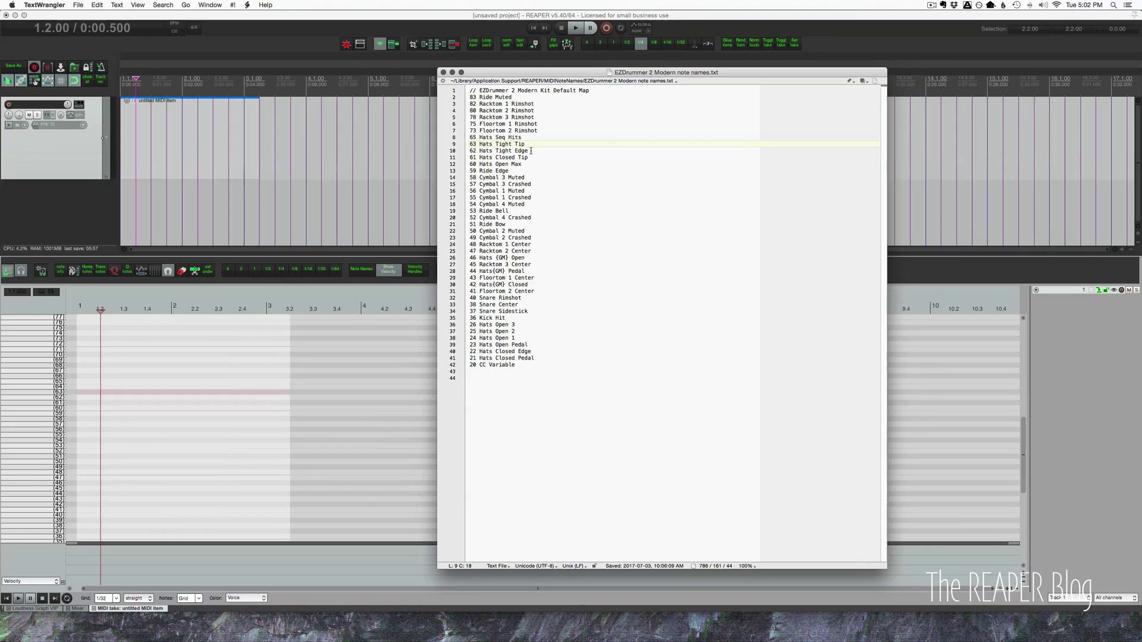
{"action": "key", "text": "super+w"}
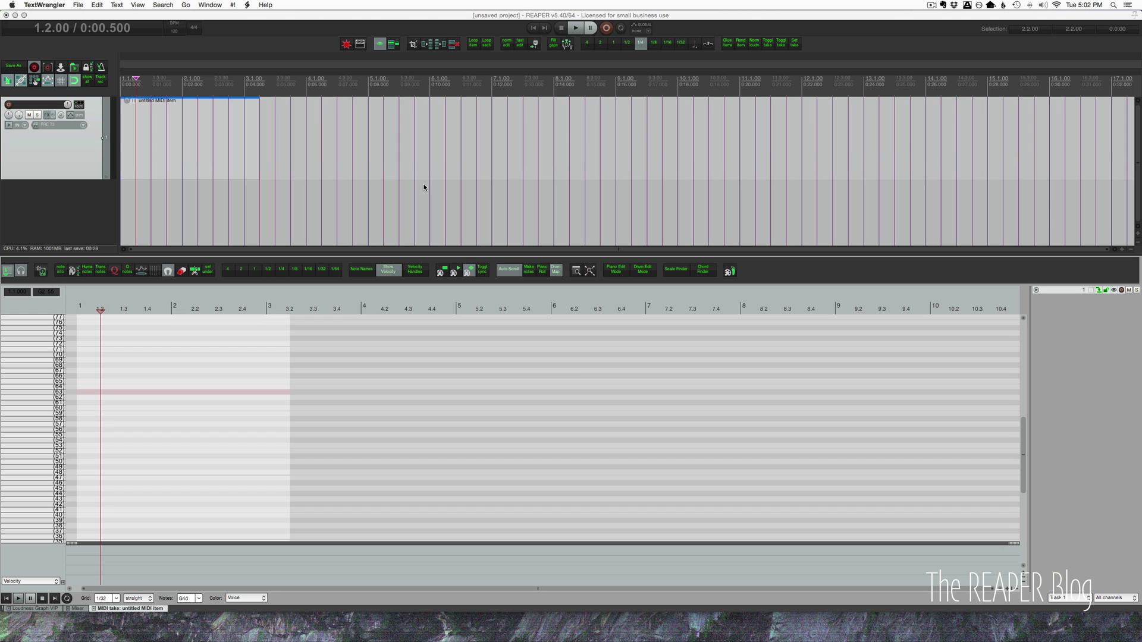
Step: Switch to Finder and select note_name_sample.txt in the MIDINoteNames window
{"action": "key", "text": "super+Tab"}
{"action": "key", "text": "Tab"}
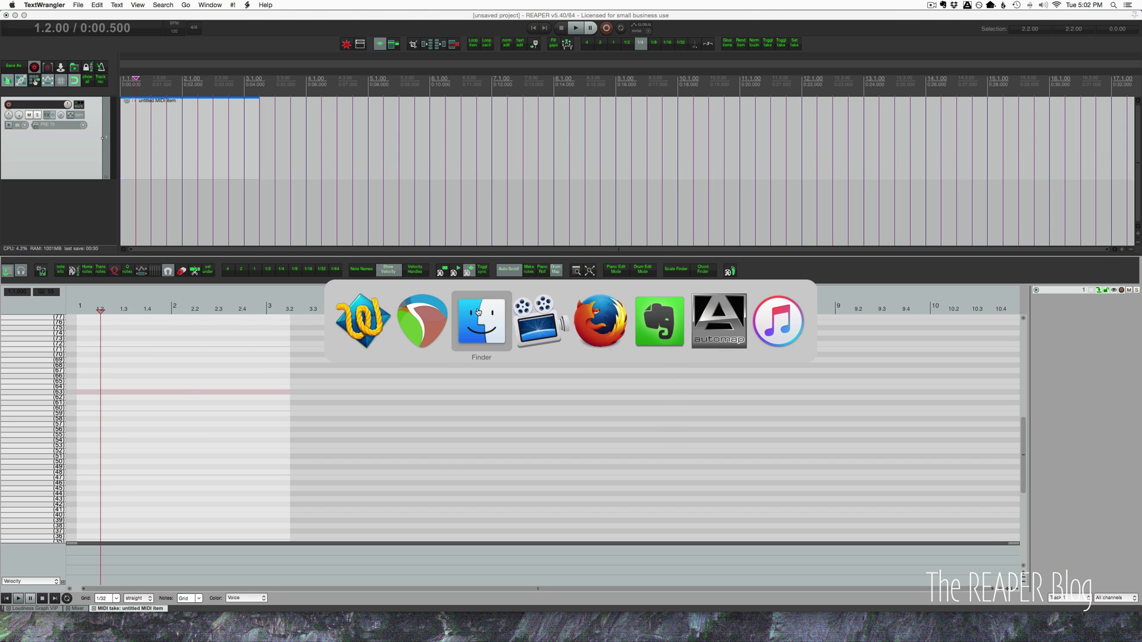
{"action": "left_click", "coordinate": [399, 216]}
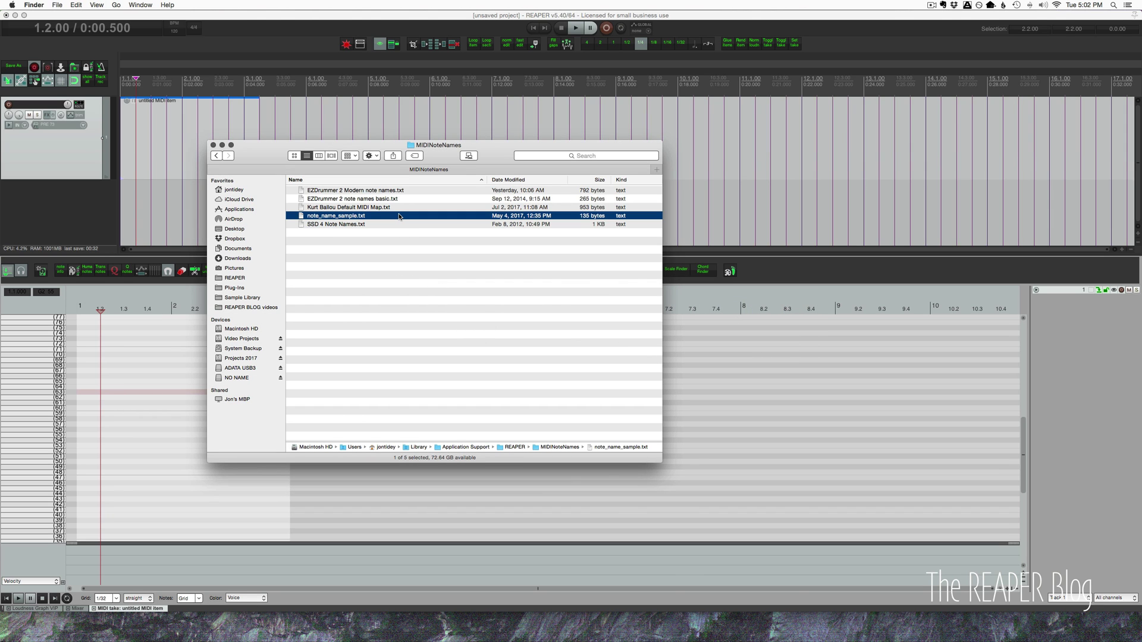